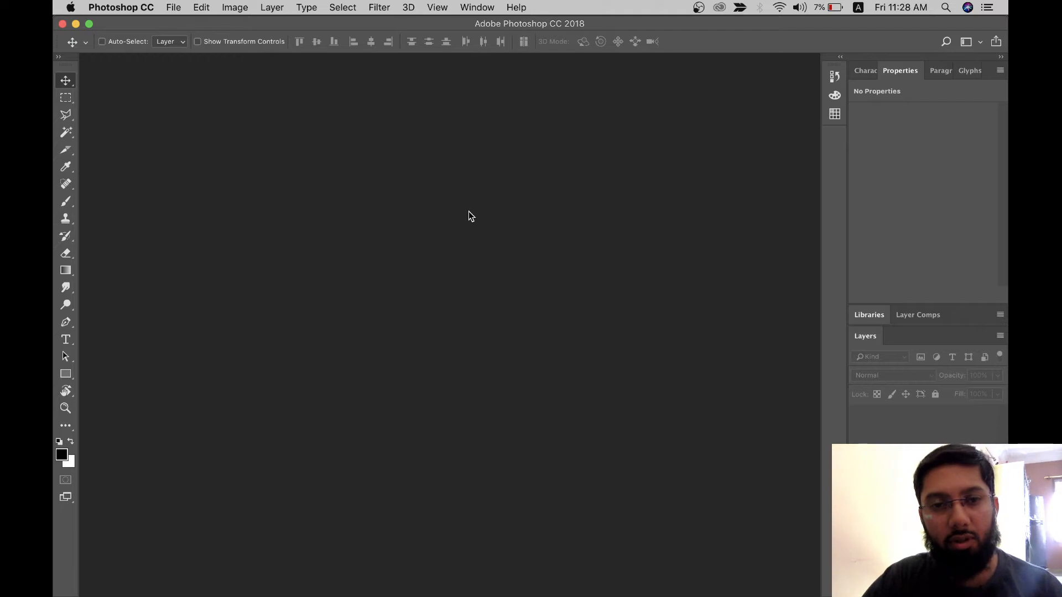
Create a new document from the recent custom 1880 x 696 px, 72 ppi preset.
key(super+n)
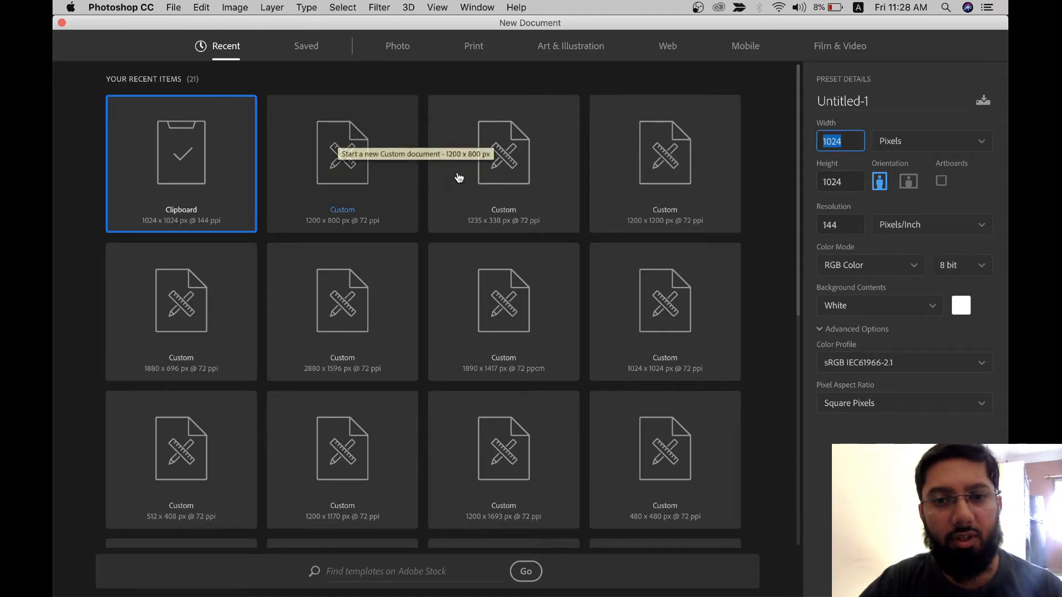
click(190, 333)
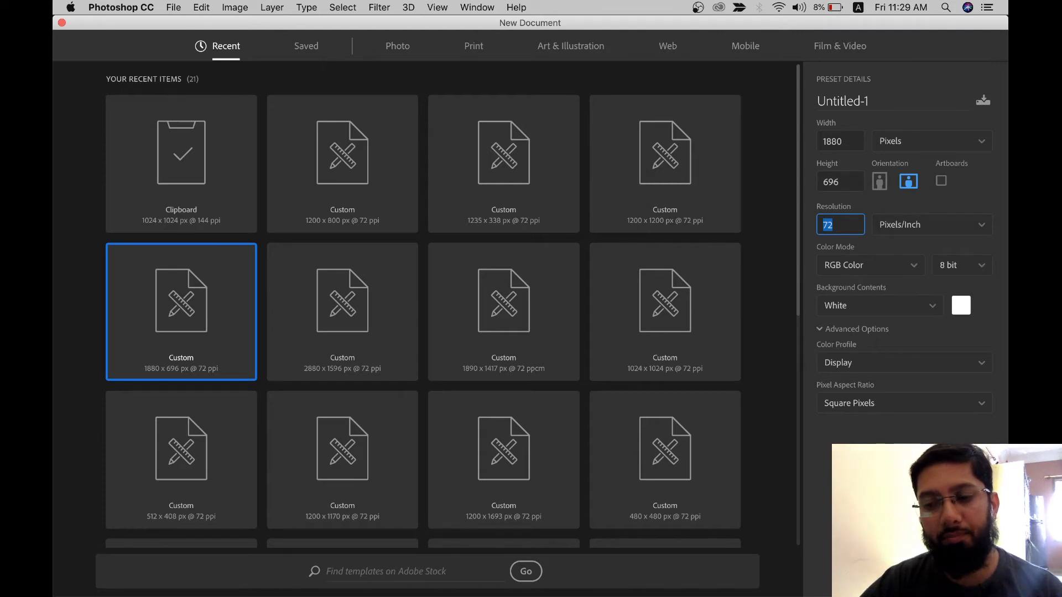
key(Return)
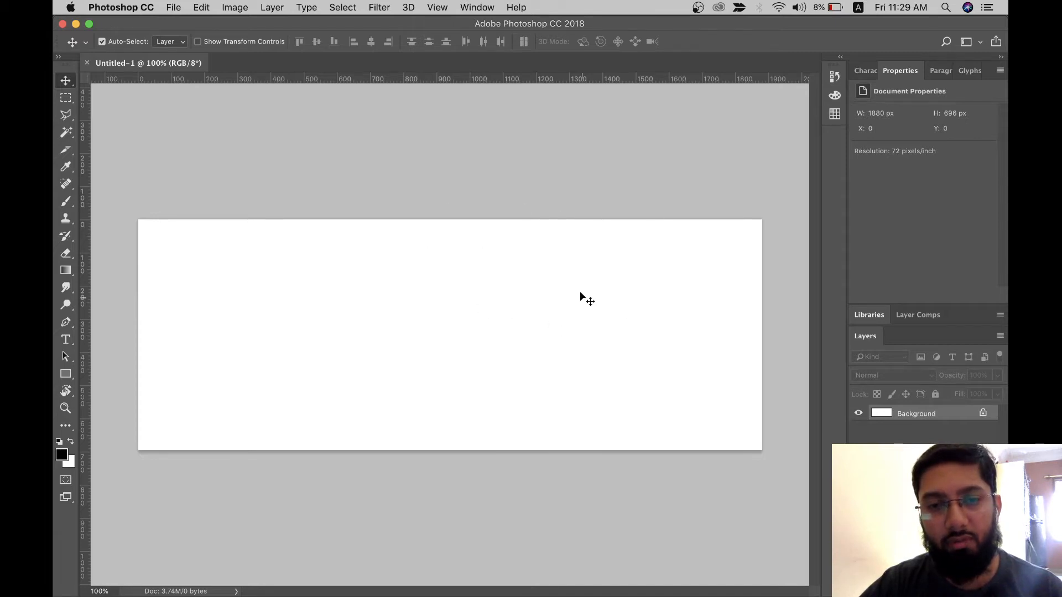
Resize the canvas to 1280 pixels wide and 1024 pixels high, accepting the clipping.
key(super+alt+c)
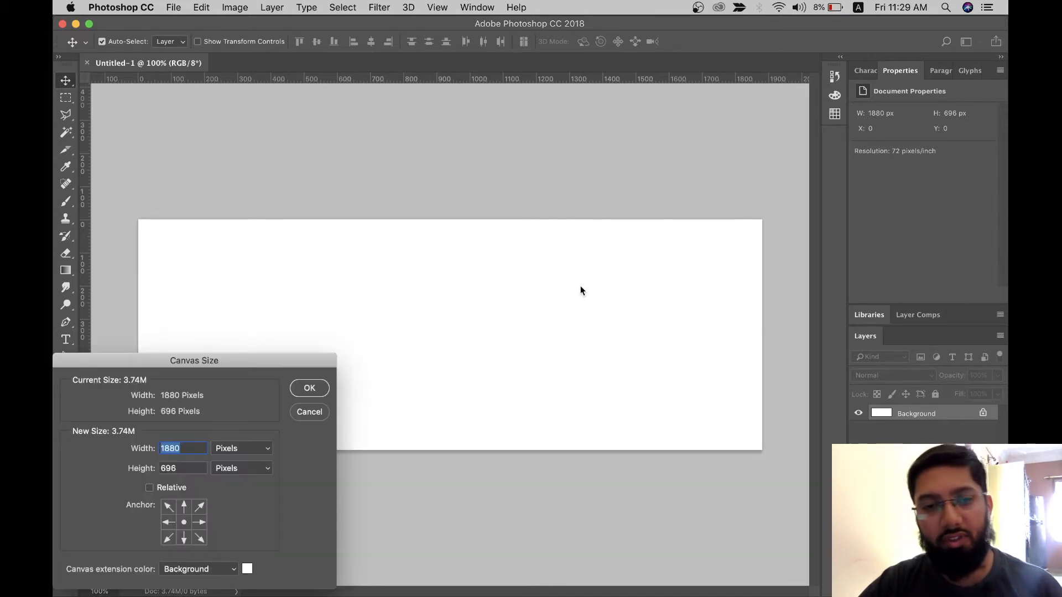
double_click(192, 468)
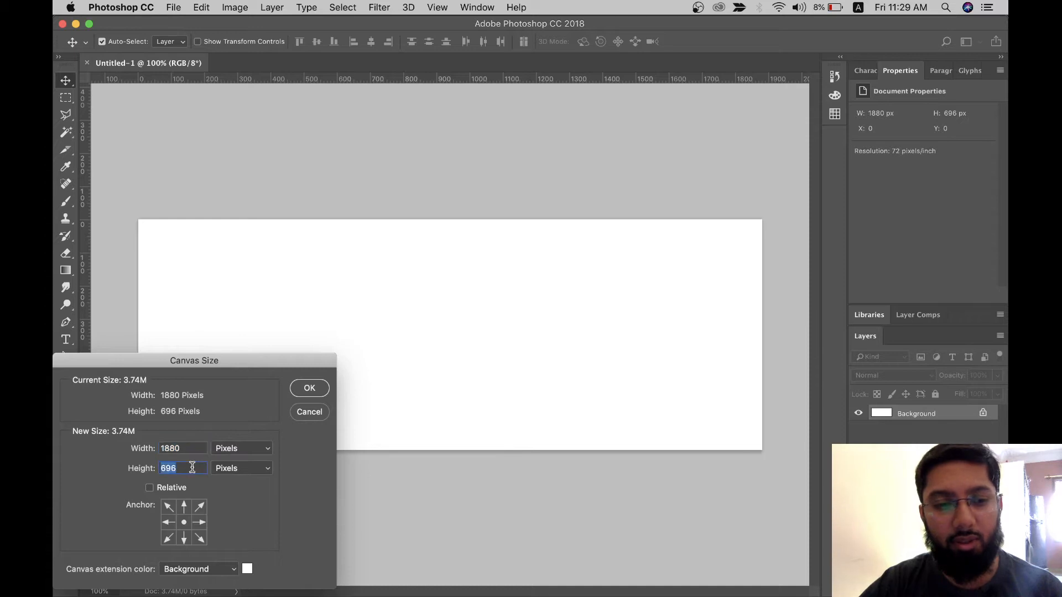
key(shift+Tab)
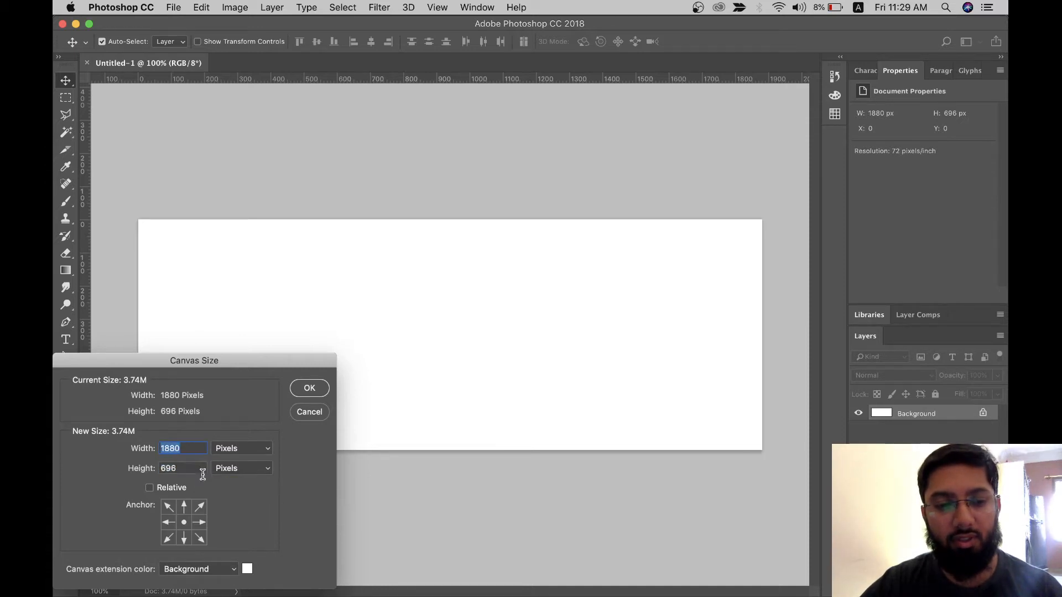
text(1280)
key(Tab)
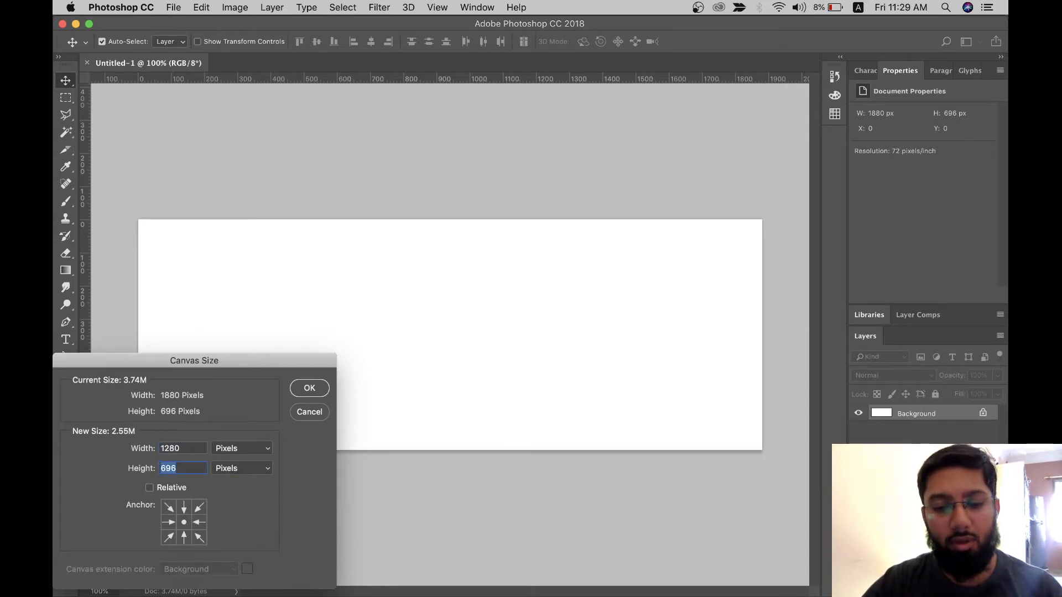
text(1024)
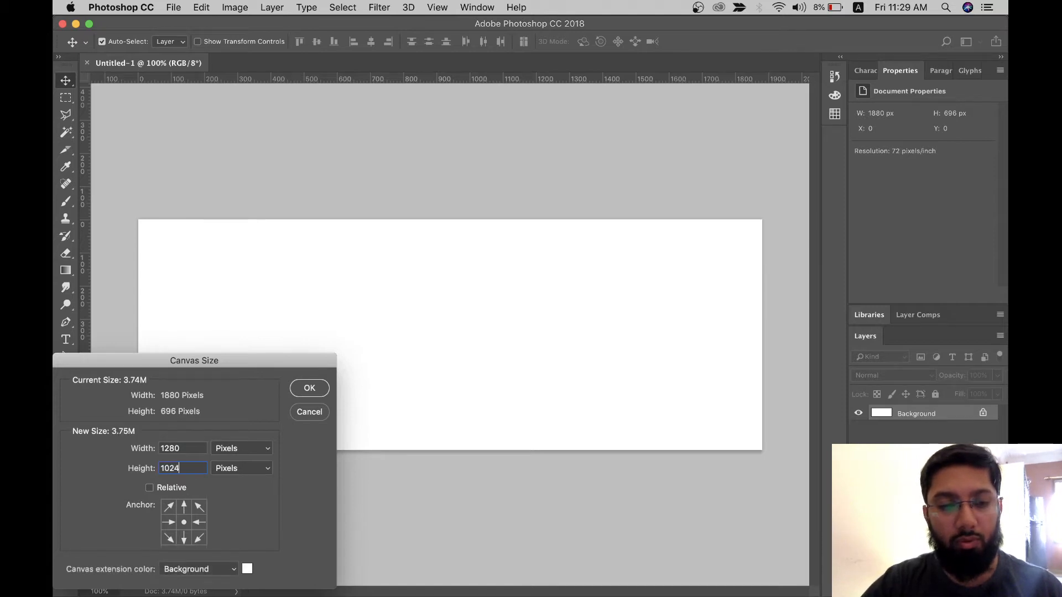
key(Return)
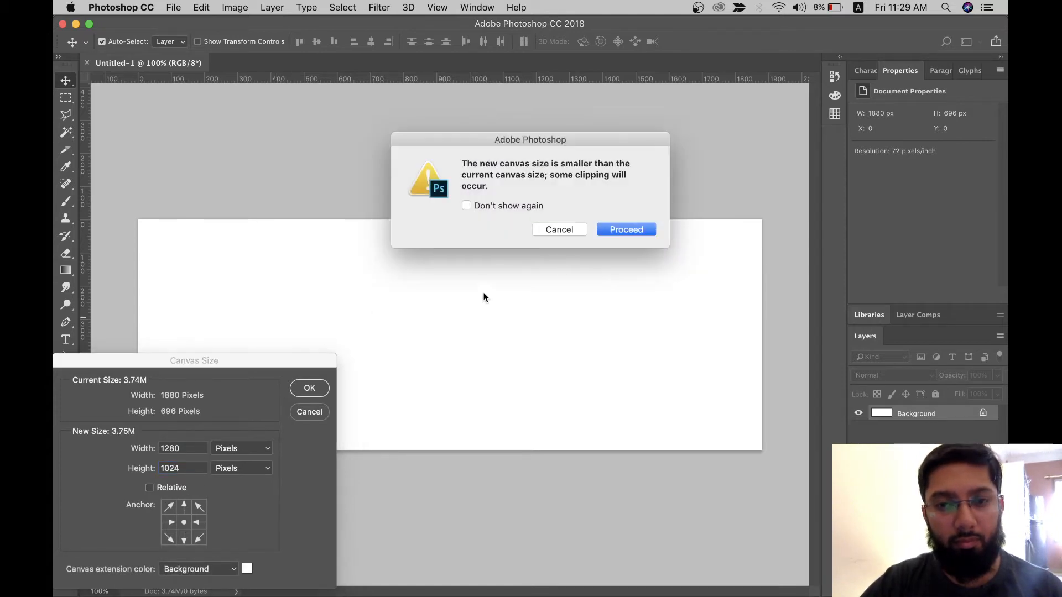
click(629, 231)
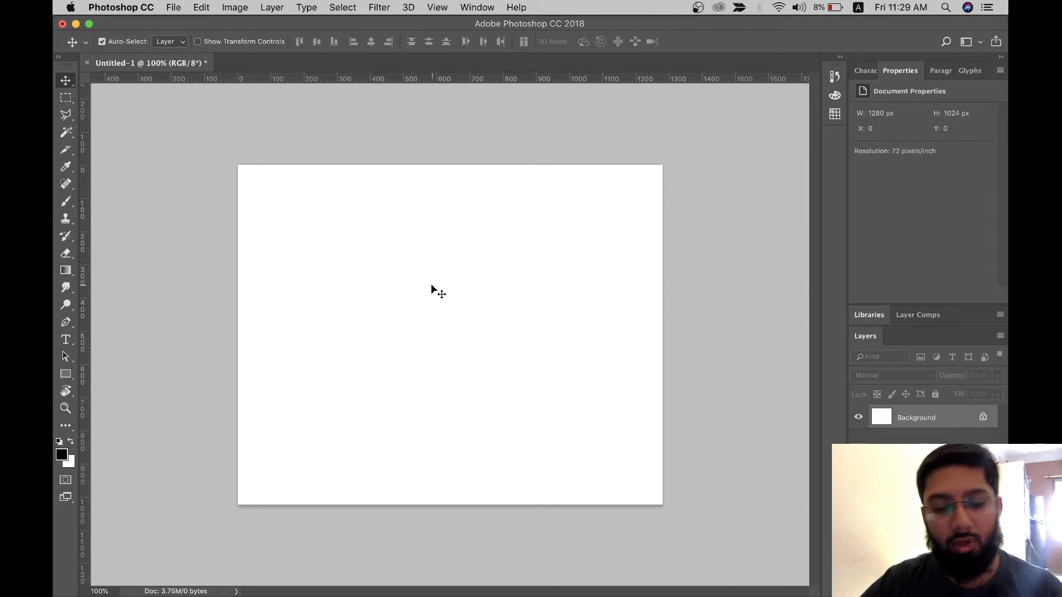
Draw a rectangle shape about 862 x 713 px around the middle of the canvas.
key(u)
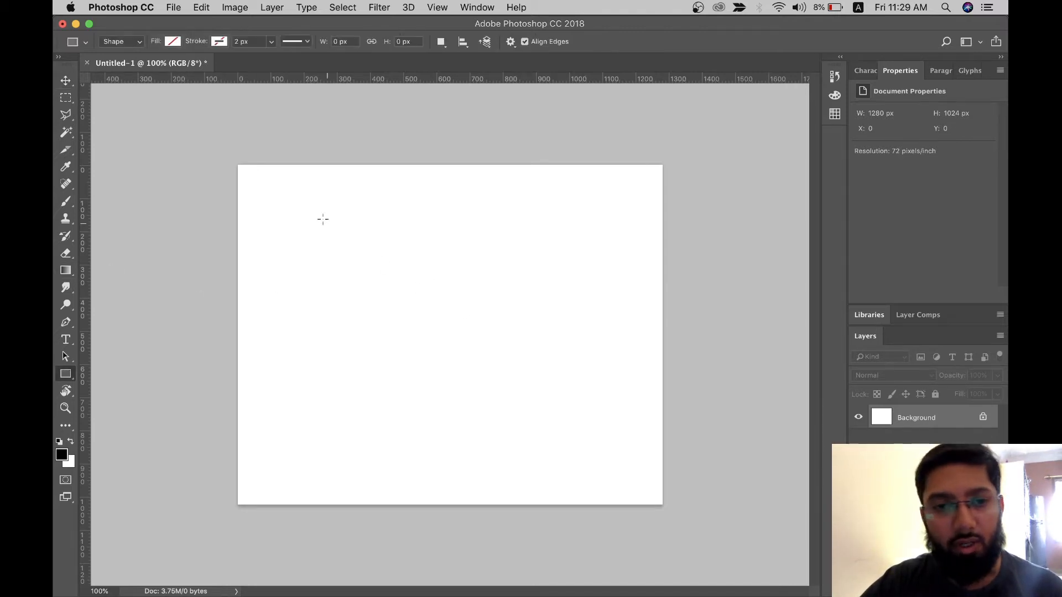
drag(315, 213, 601, 449)
key(v)
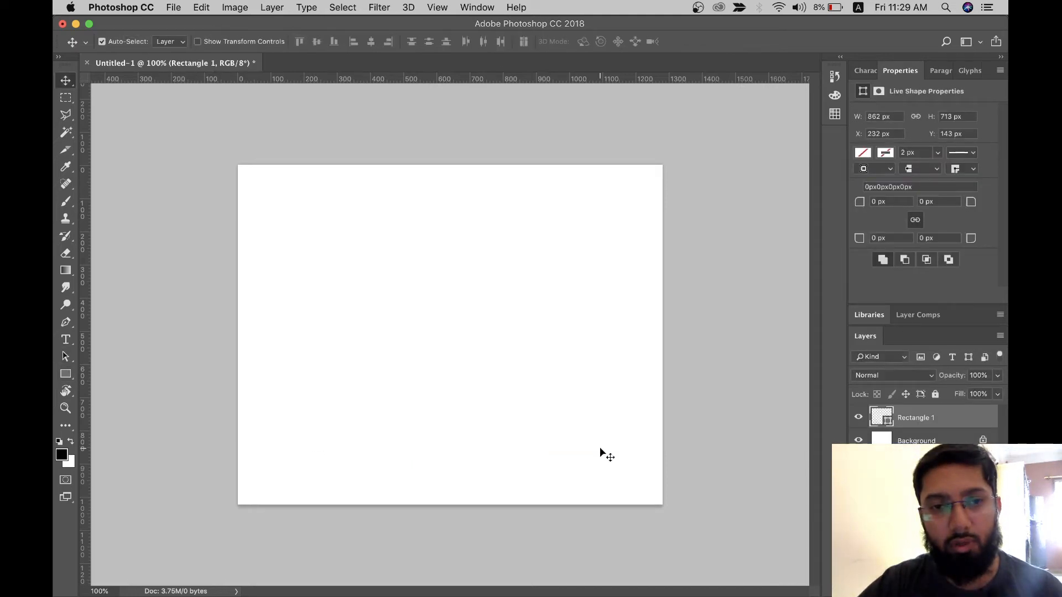
Try to recolour the rectangle with a strong red from its layer's solid colour picker.
double_click(880, 418)
click(824, 303)
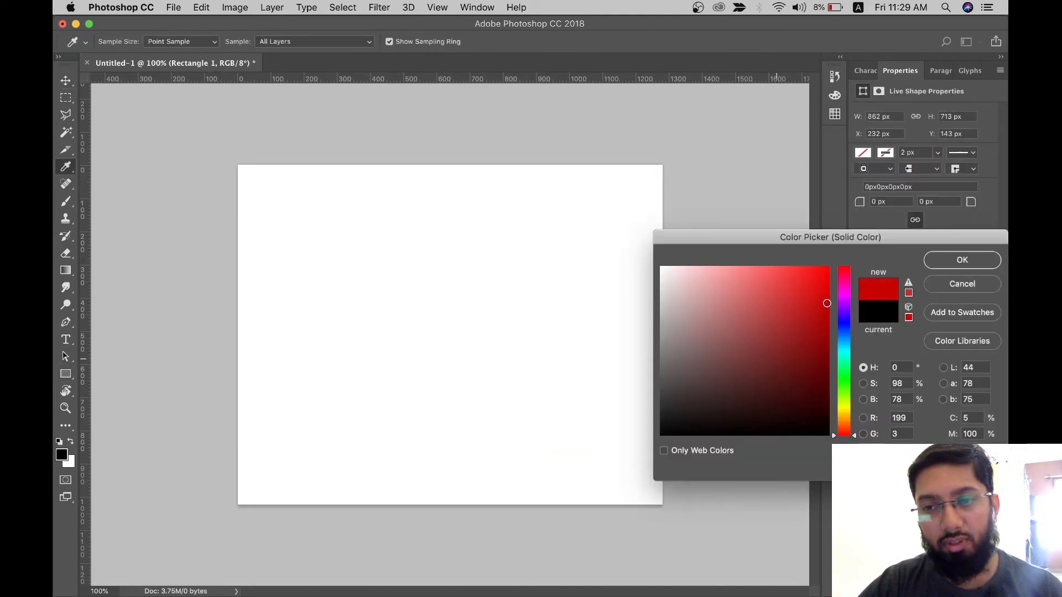
click(963, 261)
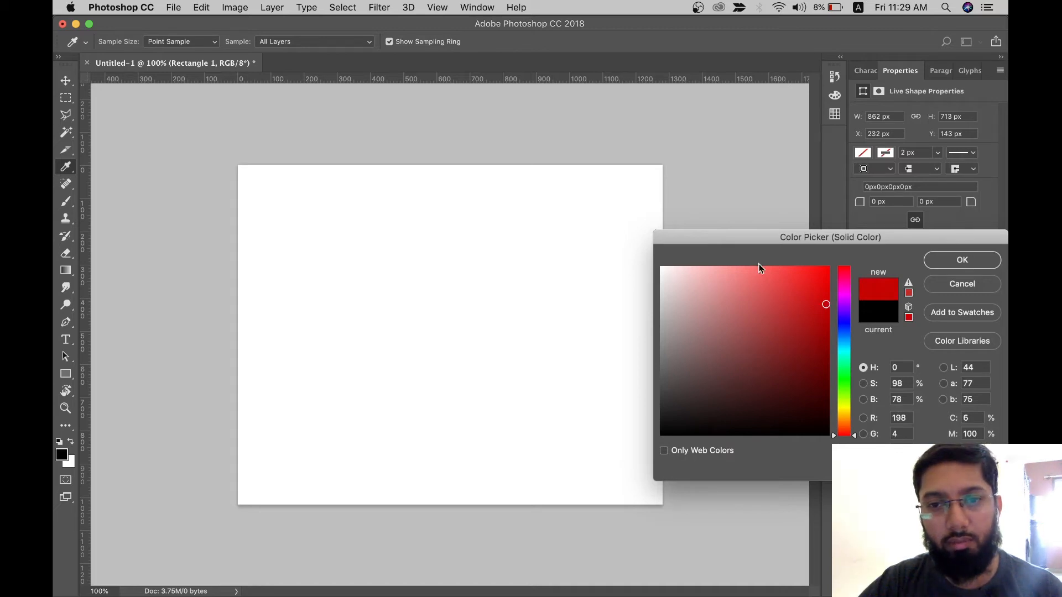
Give the rectangle a light blue fill from the fill swatches.
key(u)
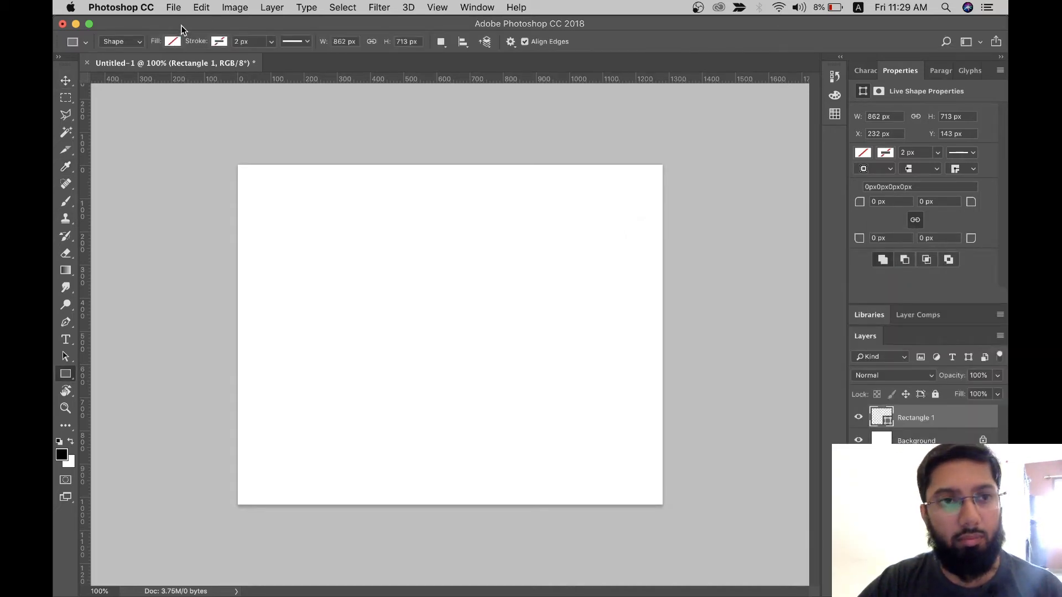
click(172, 42)
click(174, 161)
key(v)
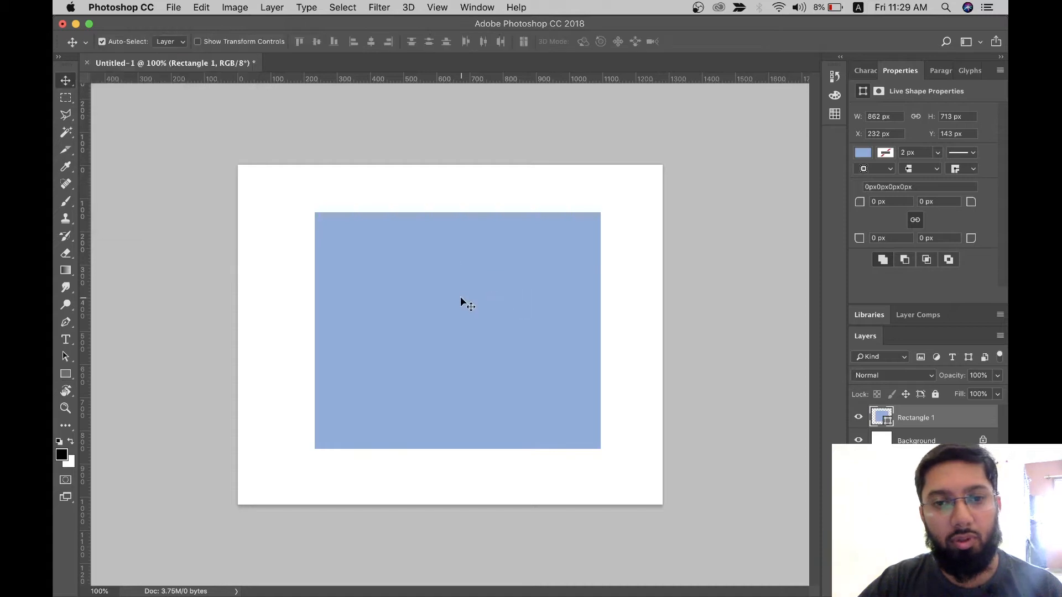
Align the light blue rectangle to the canvas's top and left edges, then deselect the canvas.
key(super+a)
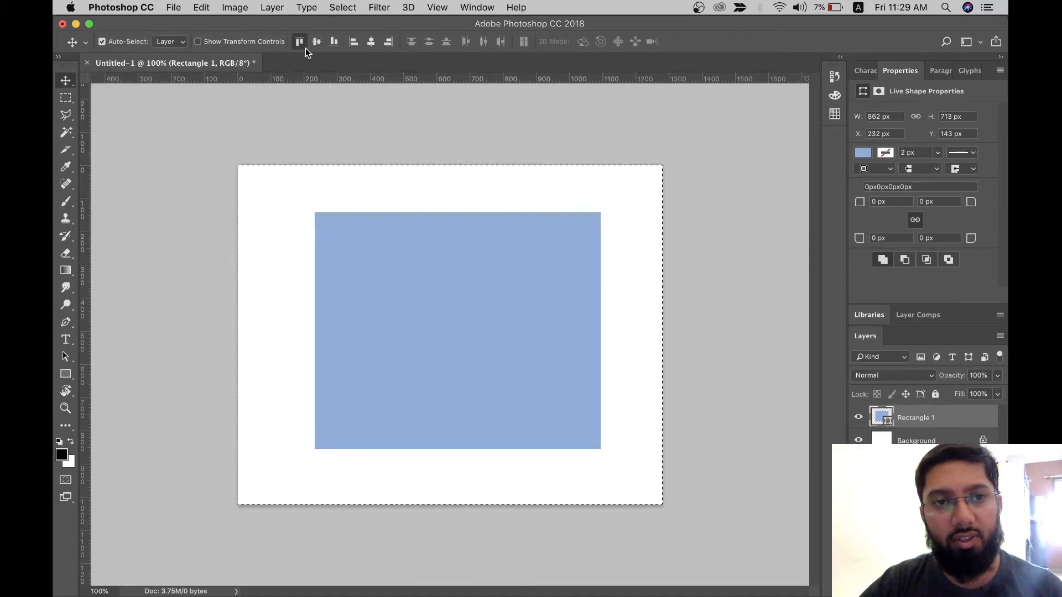
click(300, 43)
click(355, 44)
key(super+d)
Stretch the light blue rectangle with Free Transform to cover the whole 1280 x 1024 px canvas.
key(super+t)
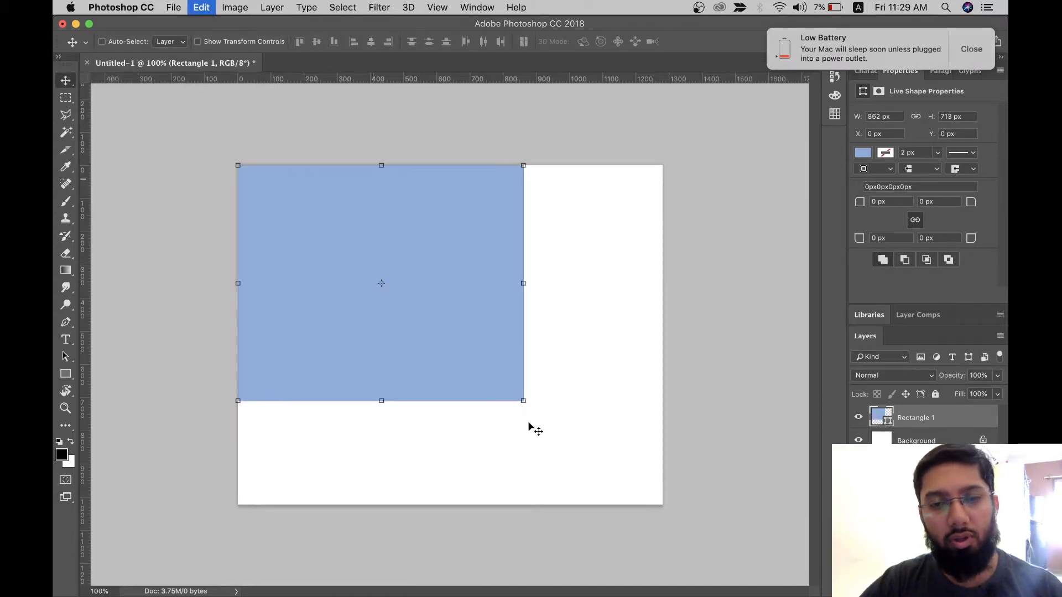
drag(523, 402, 663, 507)
key(Return)
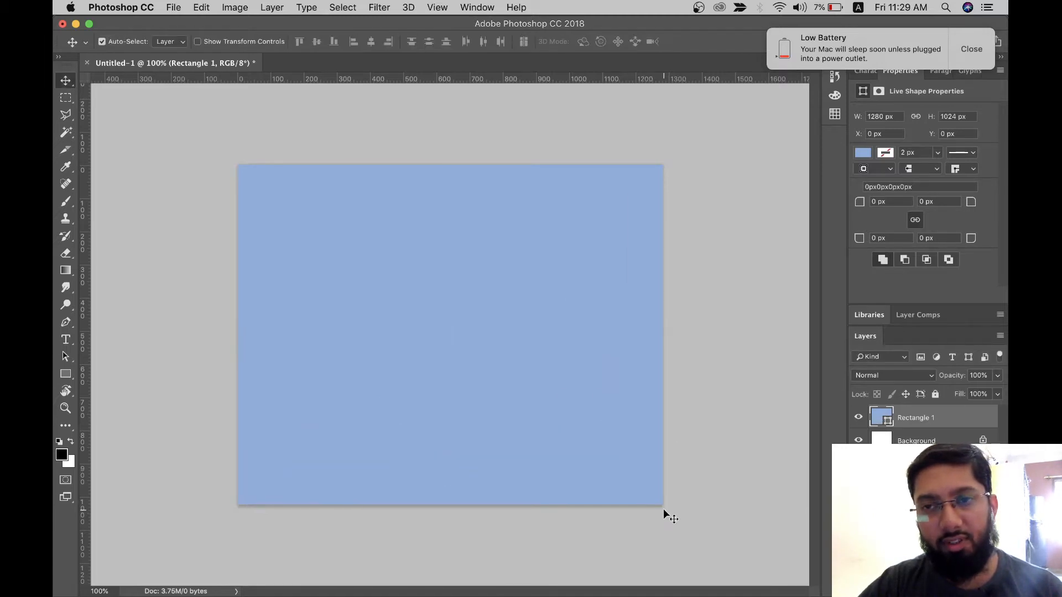
click(982, 52)
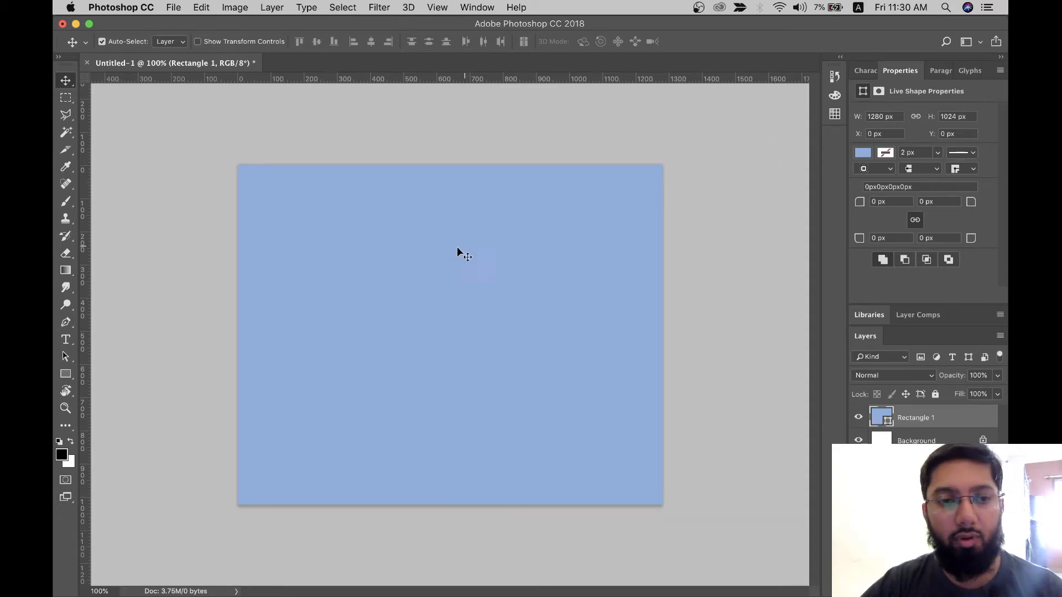
Draw a second rectangle about 438 x 549 px near the centre of the canvas.
click(65, 374)
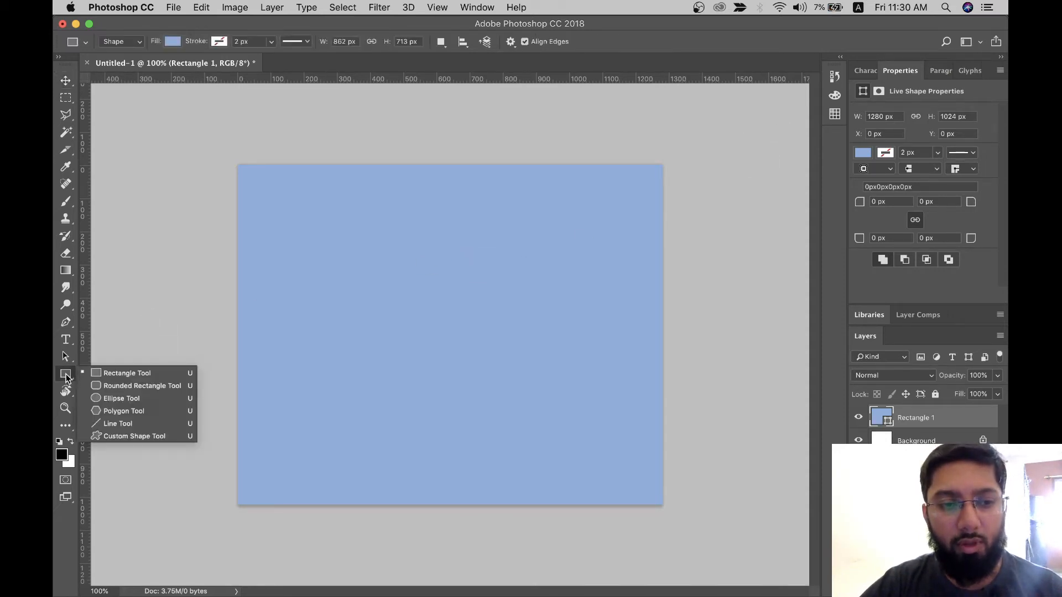
click(103, 373)
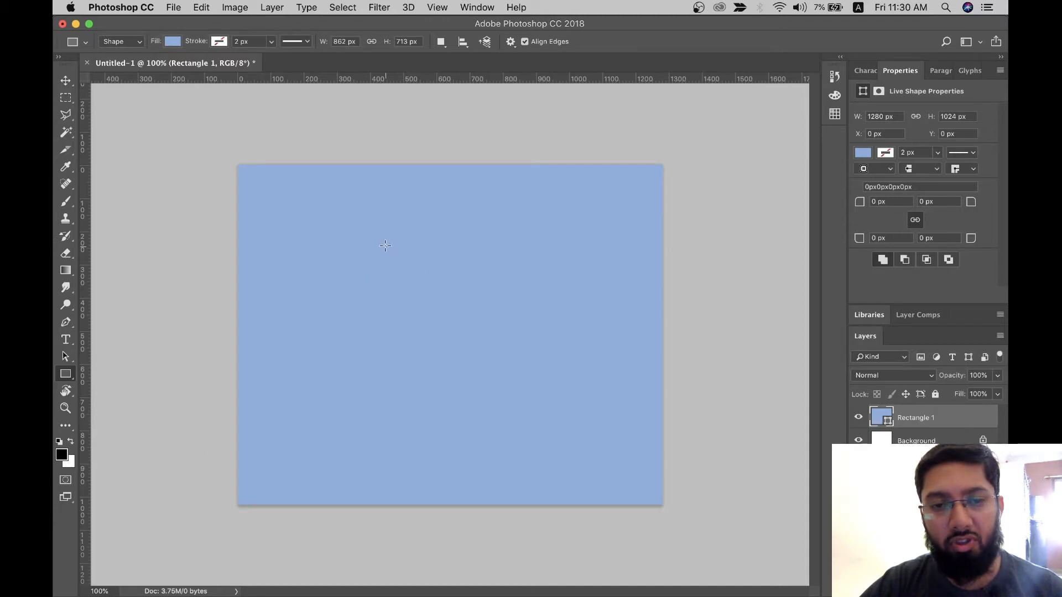
drag(385, 245, 529, 426)
key(v)
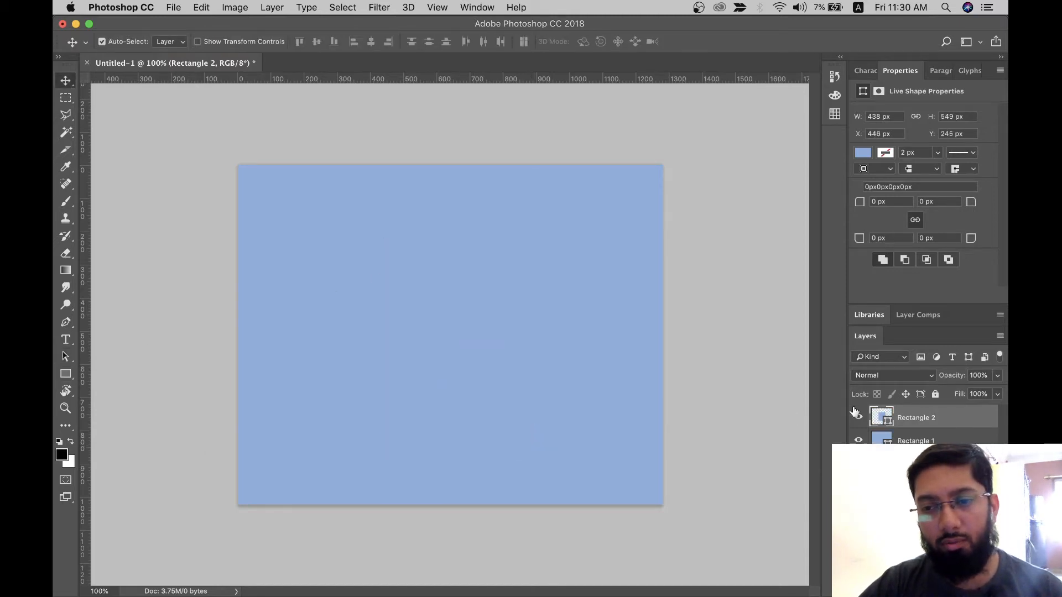
Change the smaller central rectangle's fill to a darker blue.
double_click(881, 420)
click(758, 338)
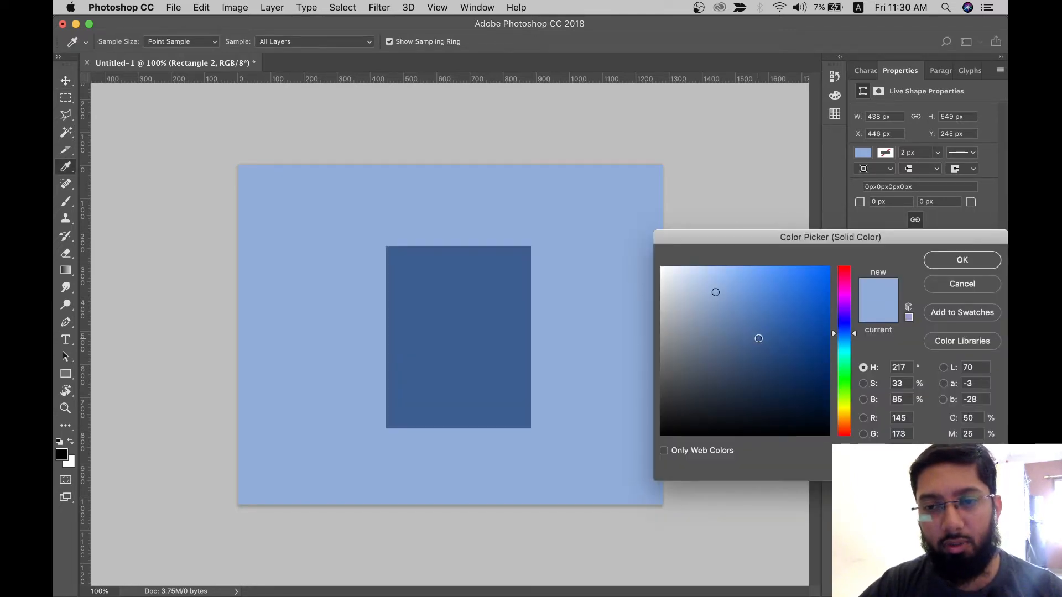
key(Return)
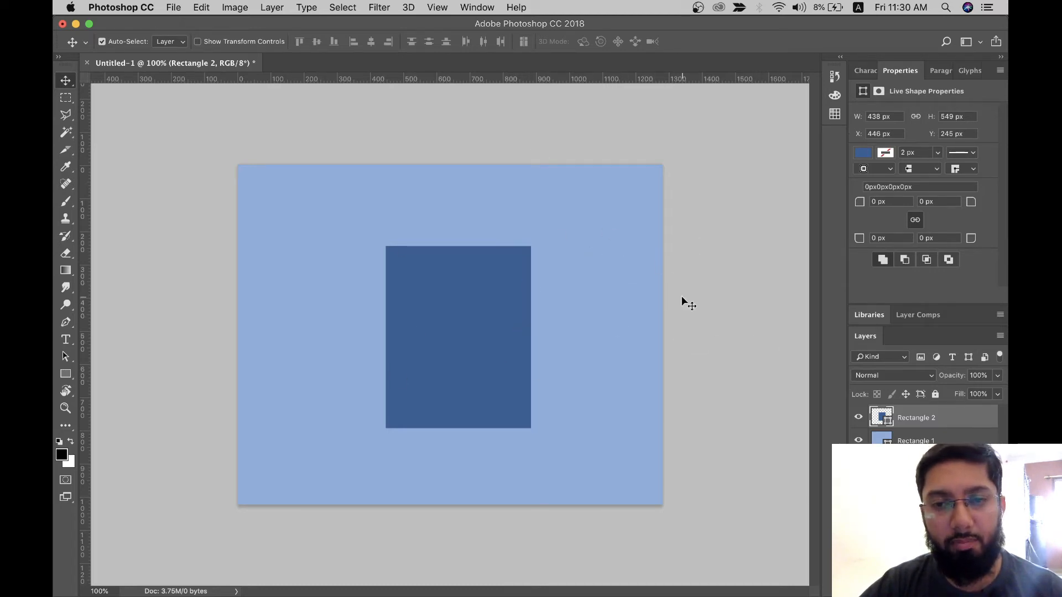
Recolour the full-canvas background rectangle to a pale grey-blue of about H 217°, S 8%, B 91%.
click(619, 287)
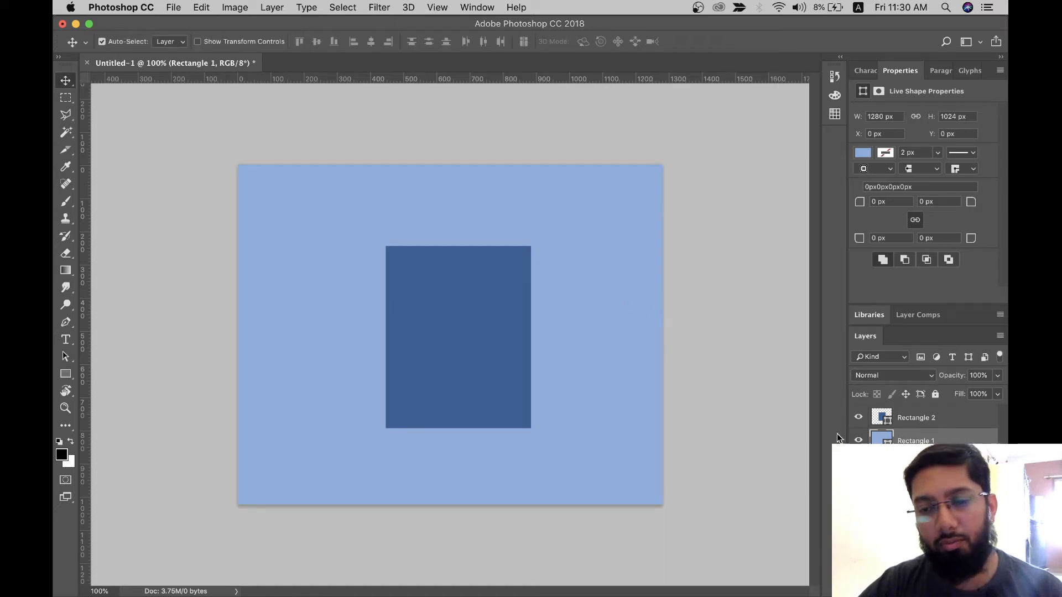
double_click(882, 438)
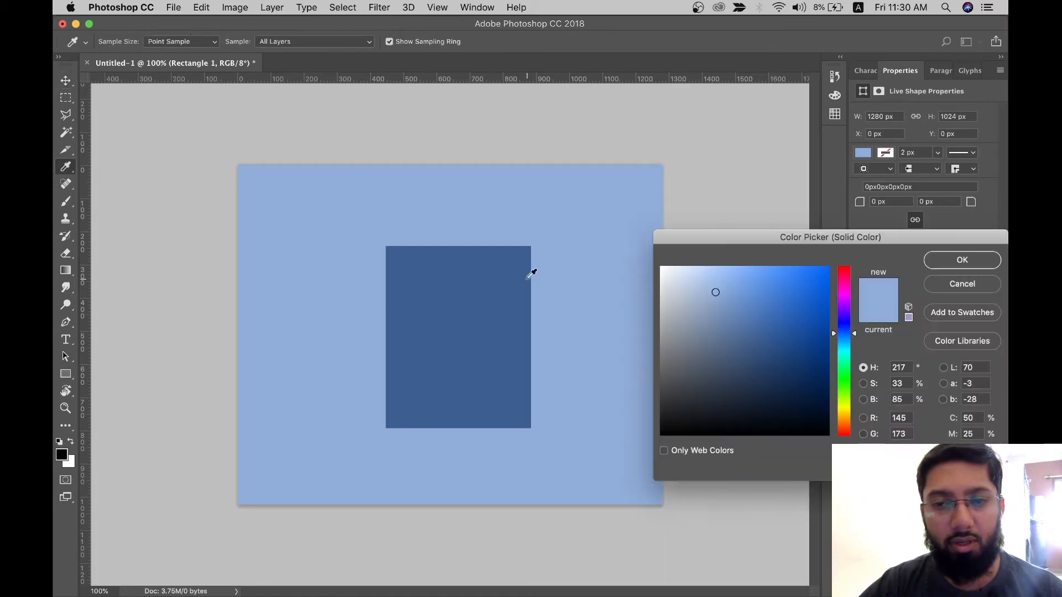
click(671, 279)
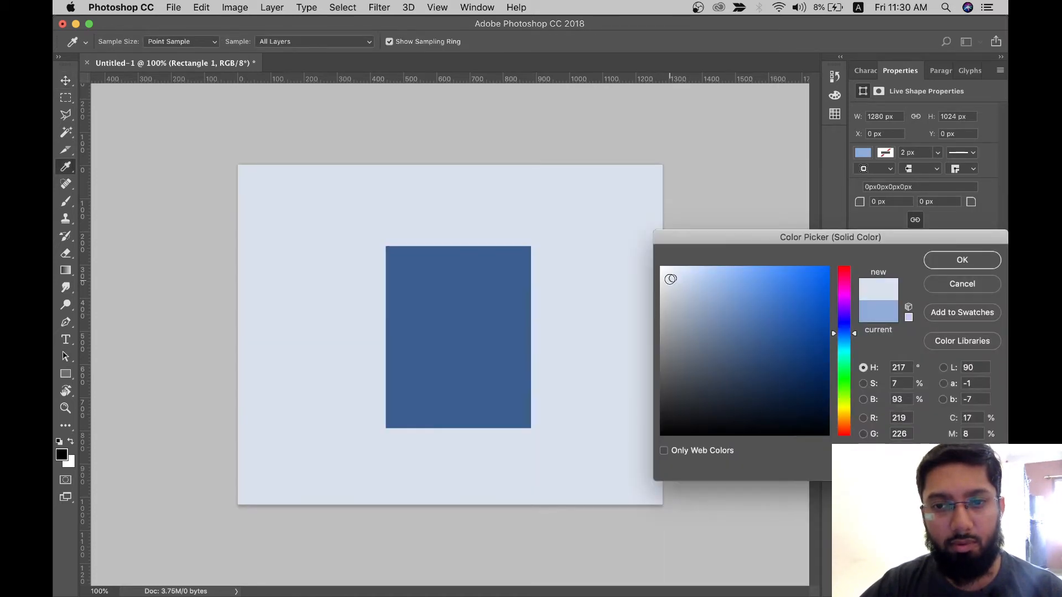
drag(670, 279, 674, 281)
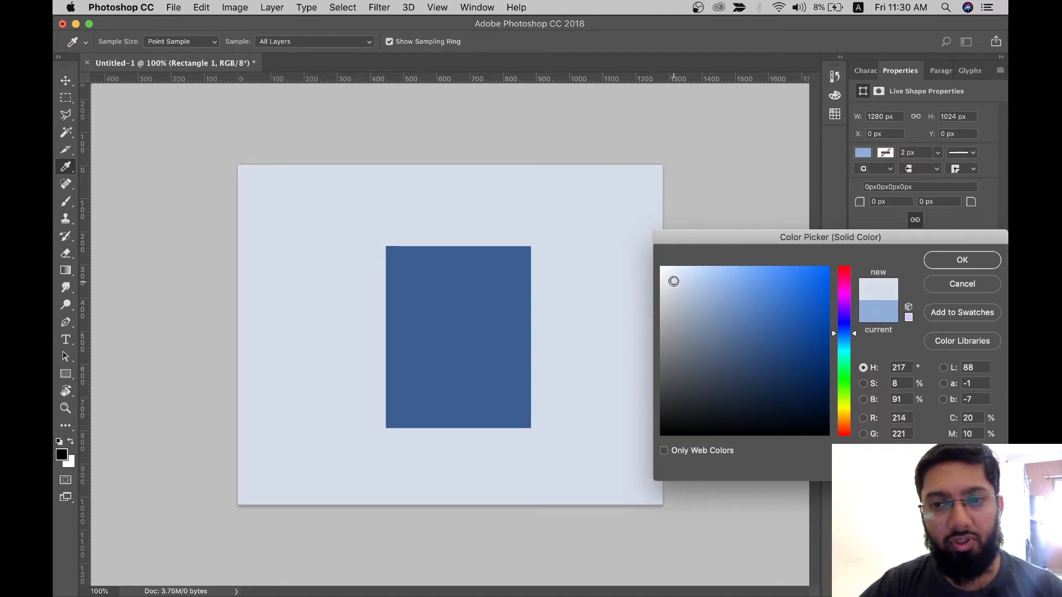
key(Return)
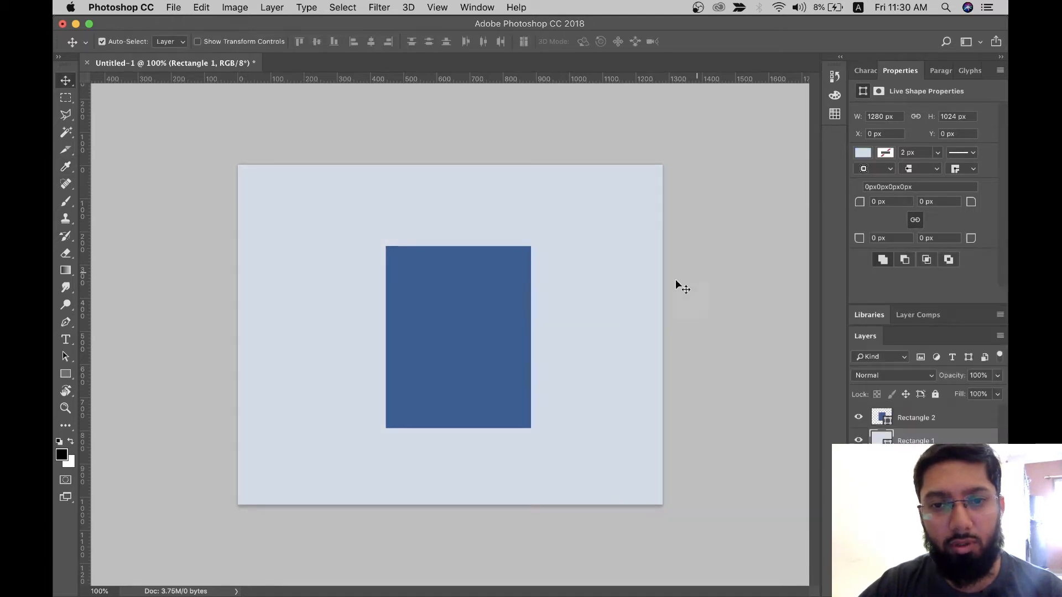
Round all four corners of the dark blue rectangle with a 20 px radius and deselect it.
click(480, 297)
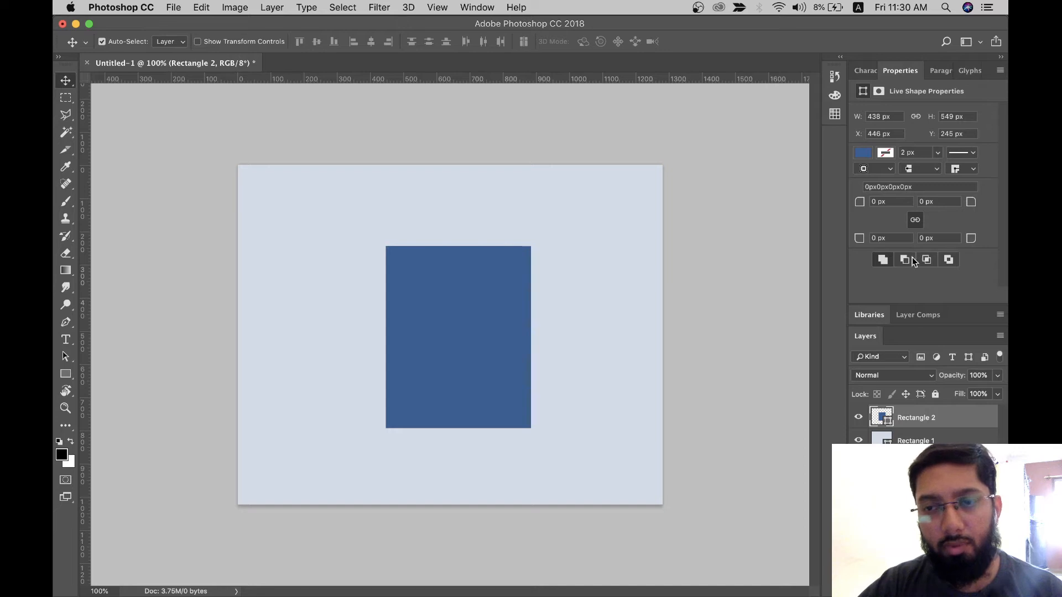
click(875, 202)
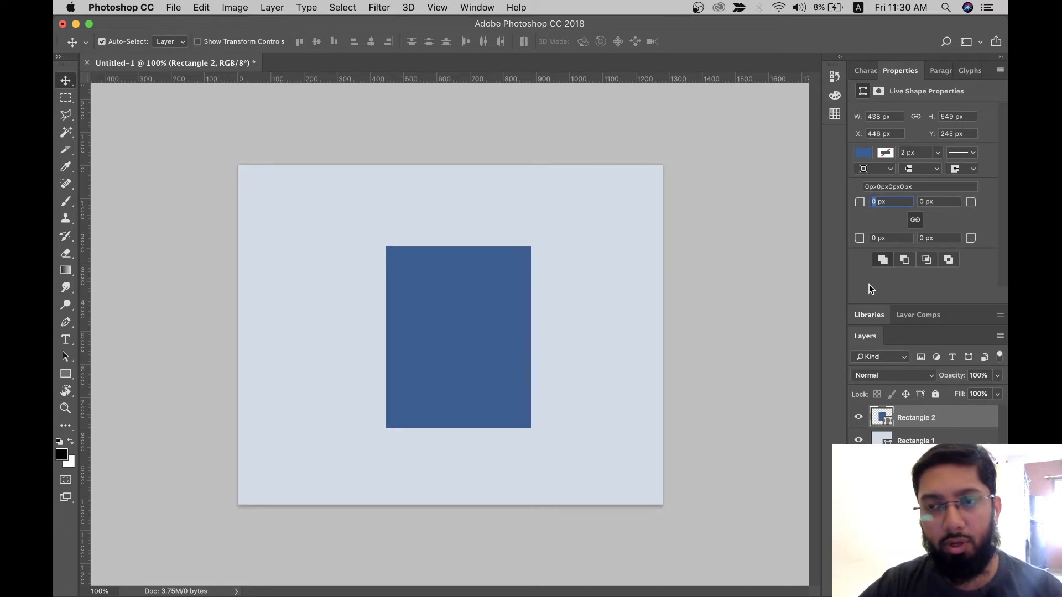
text(20)
key(Return)
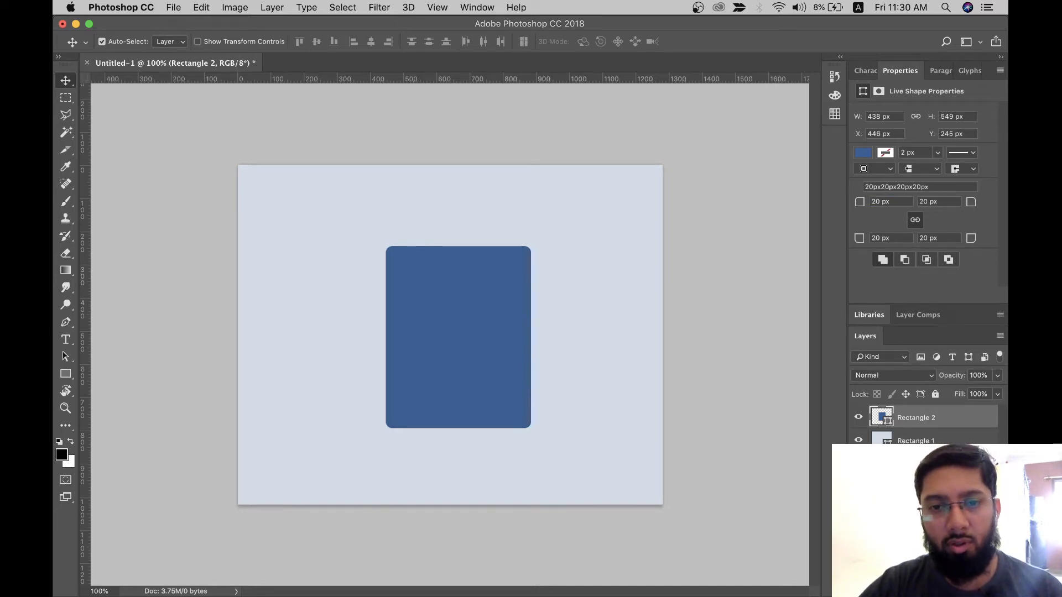
click(699, 282)
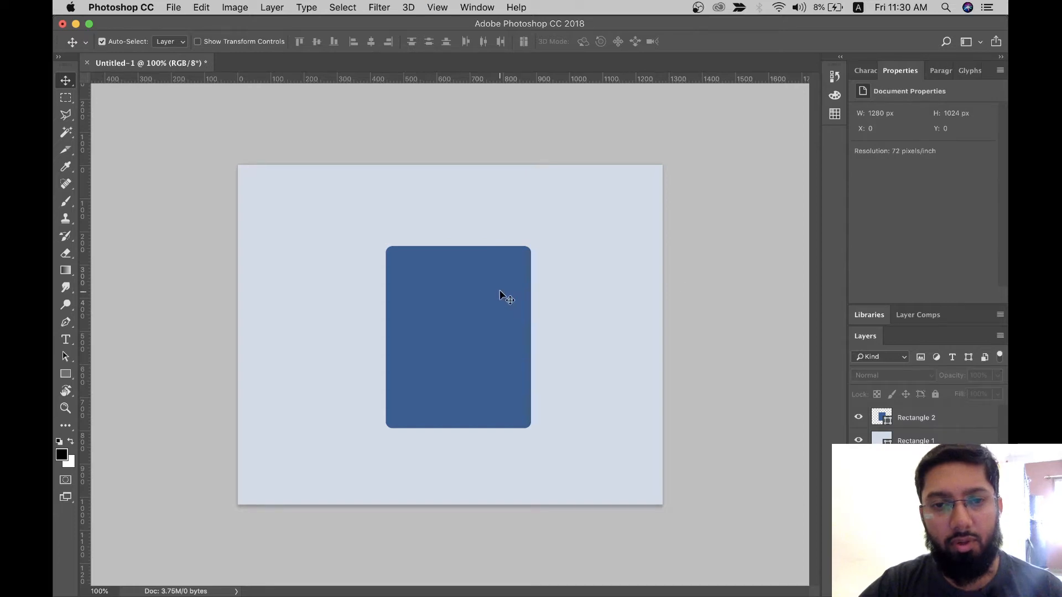
key(super+equal)
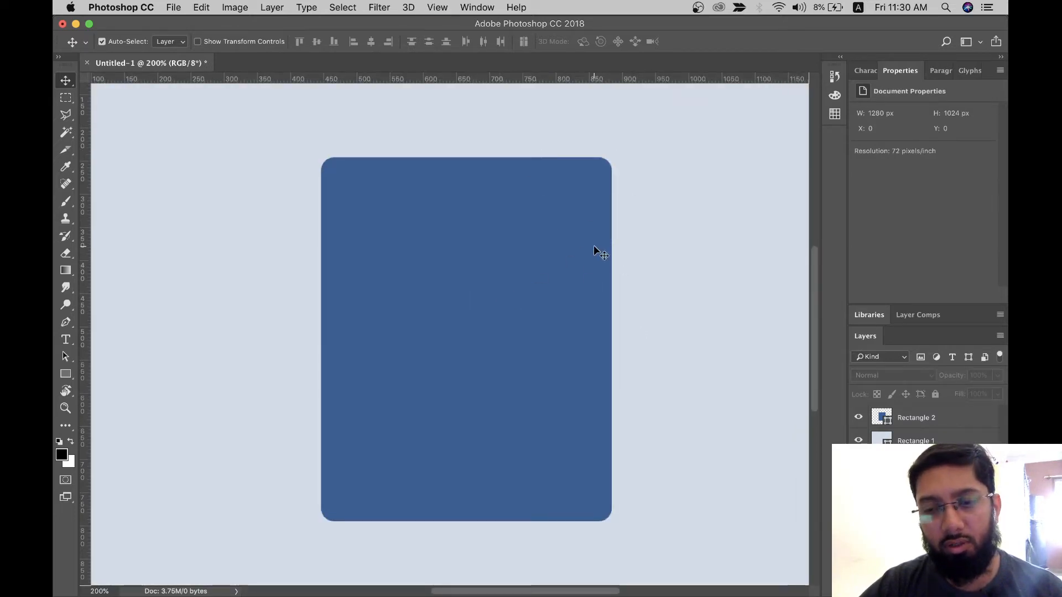
Add the text "Login on ilmyst.com" above the blue rectangle and commit it.
click(550, 338)
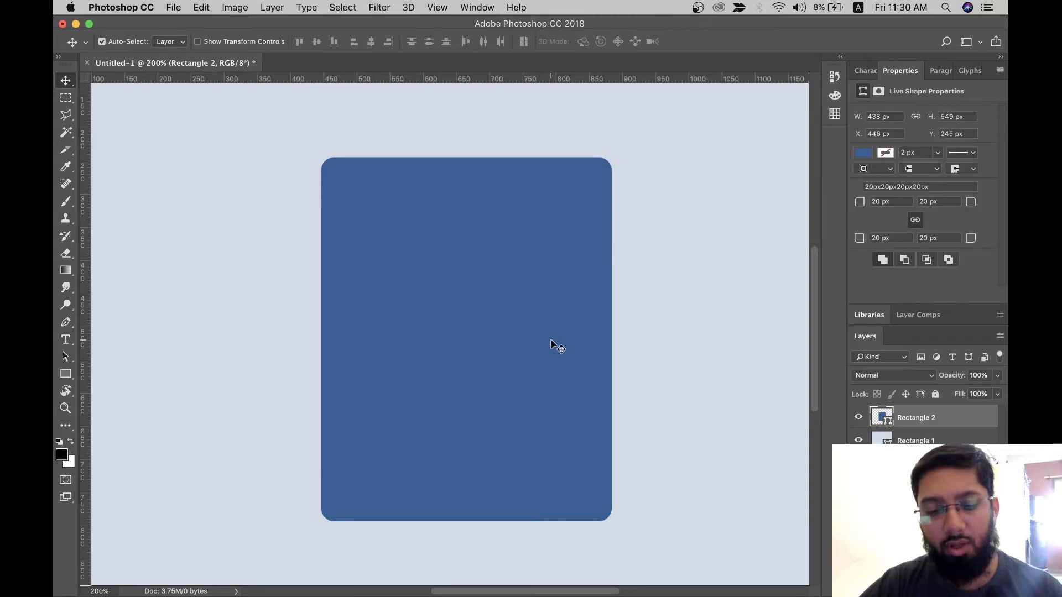
scroll(545, 339, up, 5)
scroll(545, 339, left, 2)
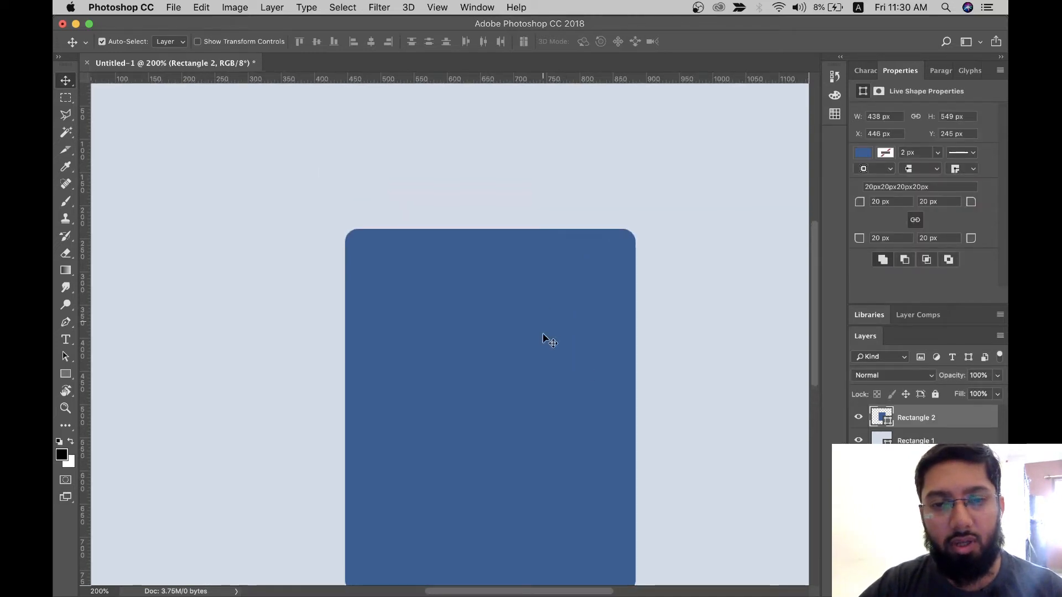
scroll(545, 339, down, 4)
click(65, 373)
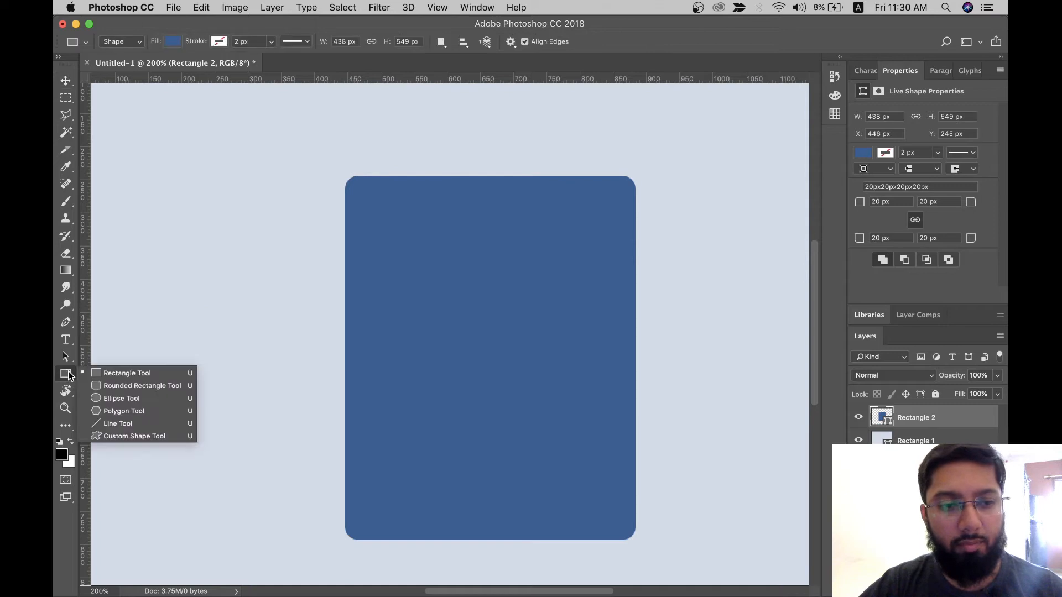
click(68, 374)
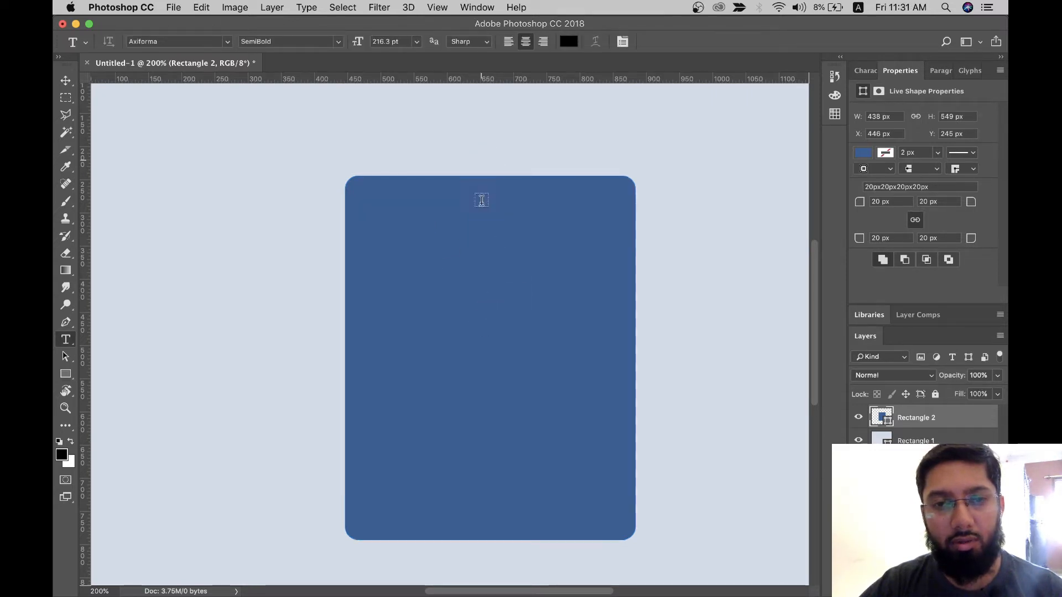
click(482, 200)
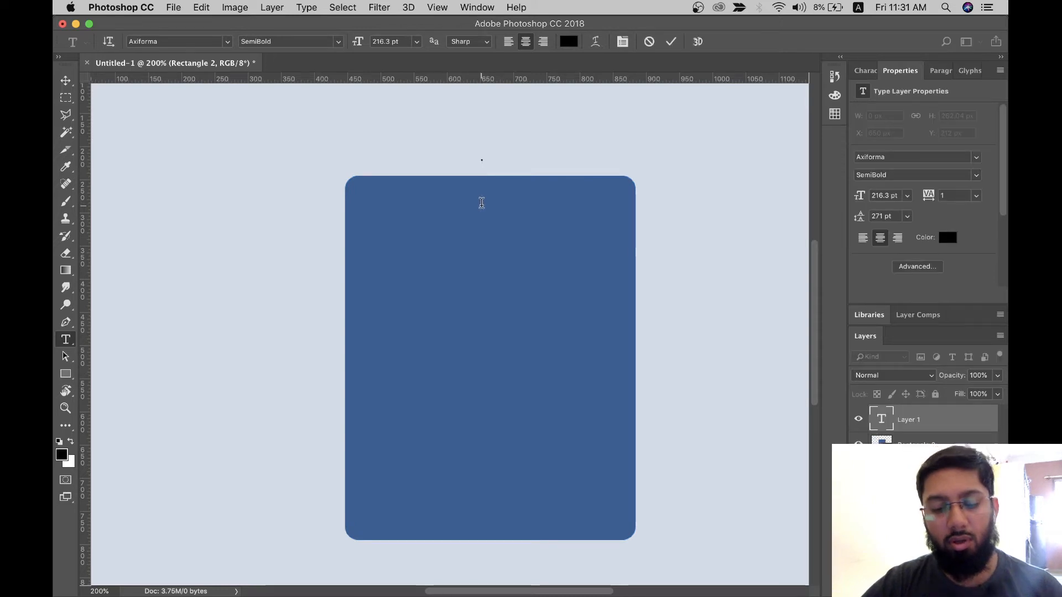
text(LOgin)
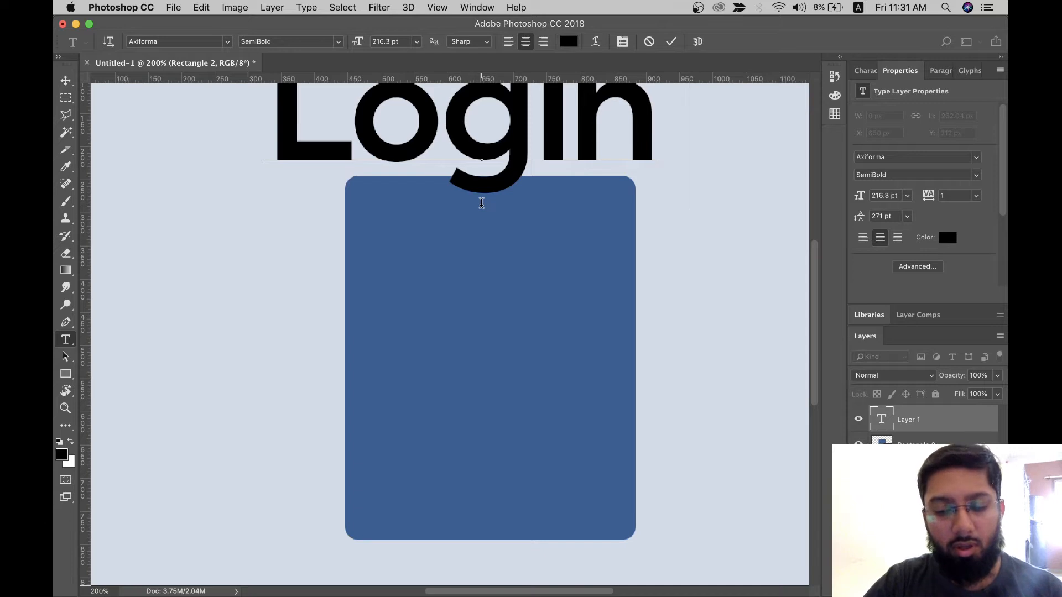
text( on limy)
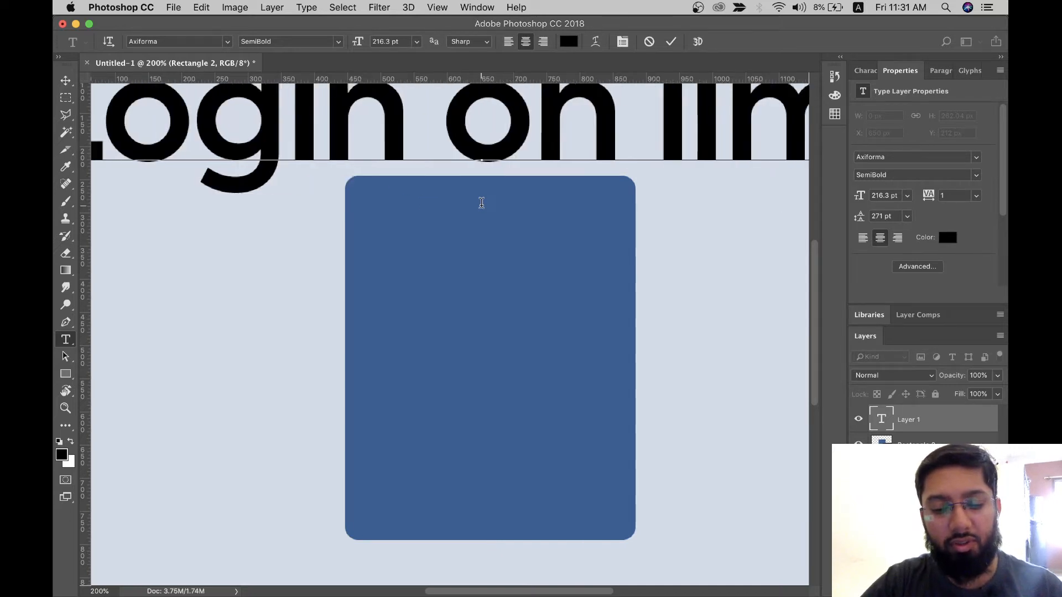
text(st.com)
key(super+Return)
key(v)
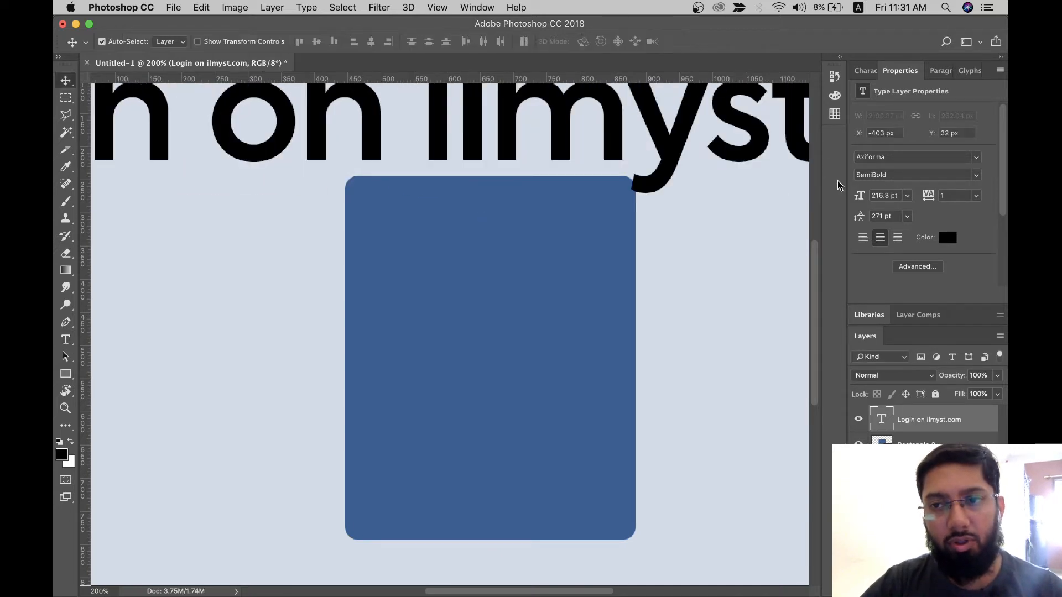
Move the login text onto the upper part of the blue rectangle and reduce its font size to 40 pt.
click(876, 195)
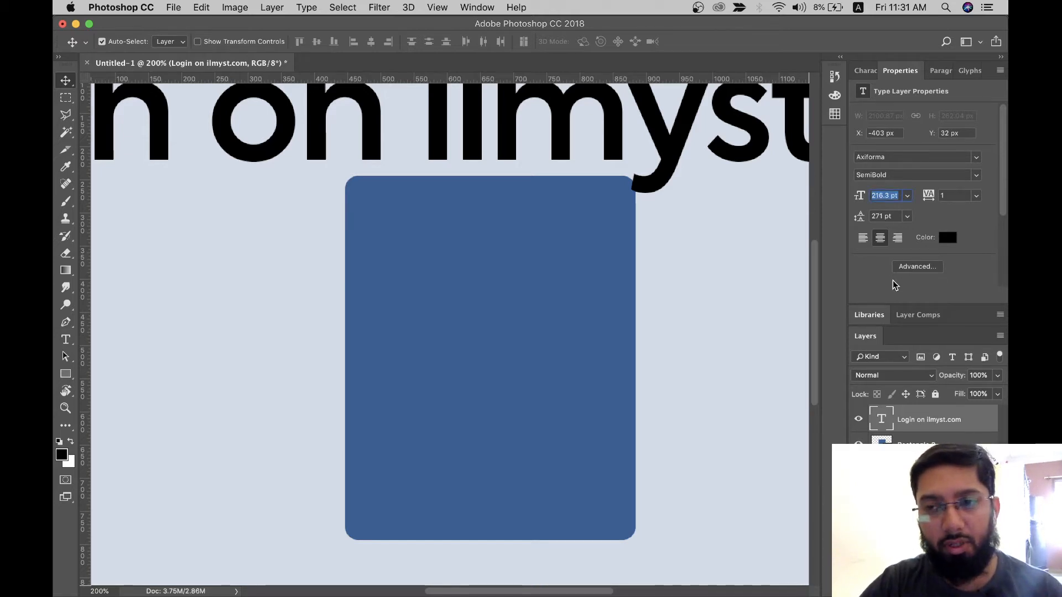
text(60)
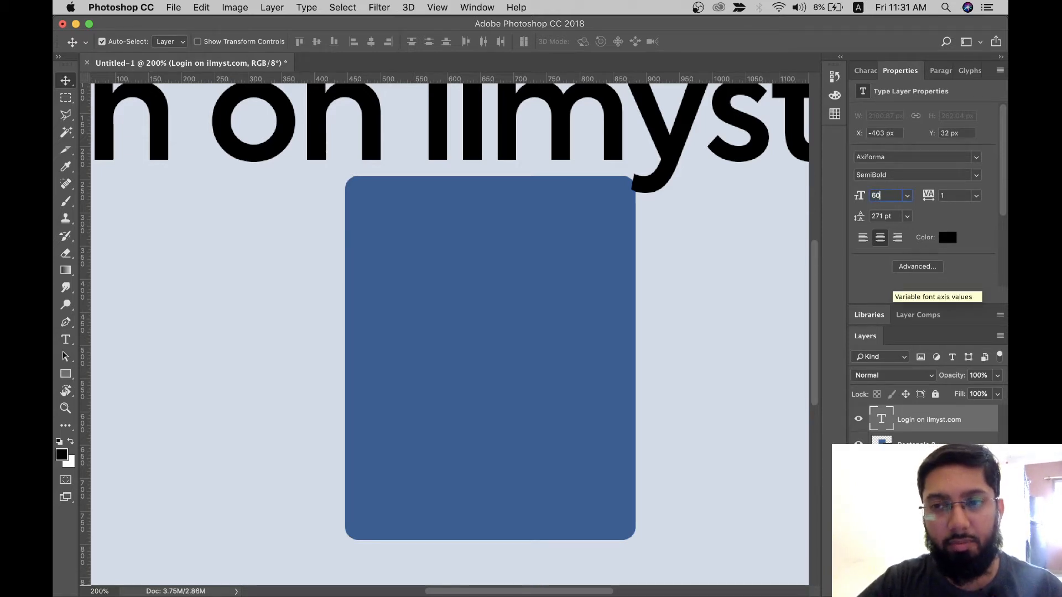
key(Return)
drag(578, 156, 576, 264)
click(875, 195)
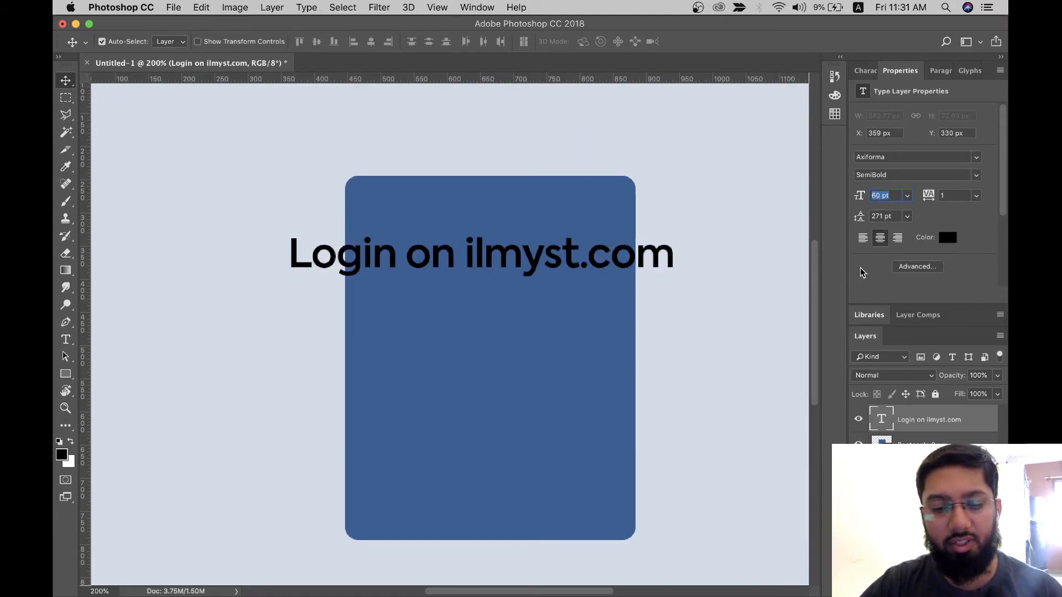
text(40)
key(Return)
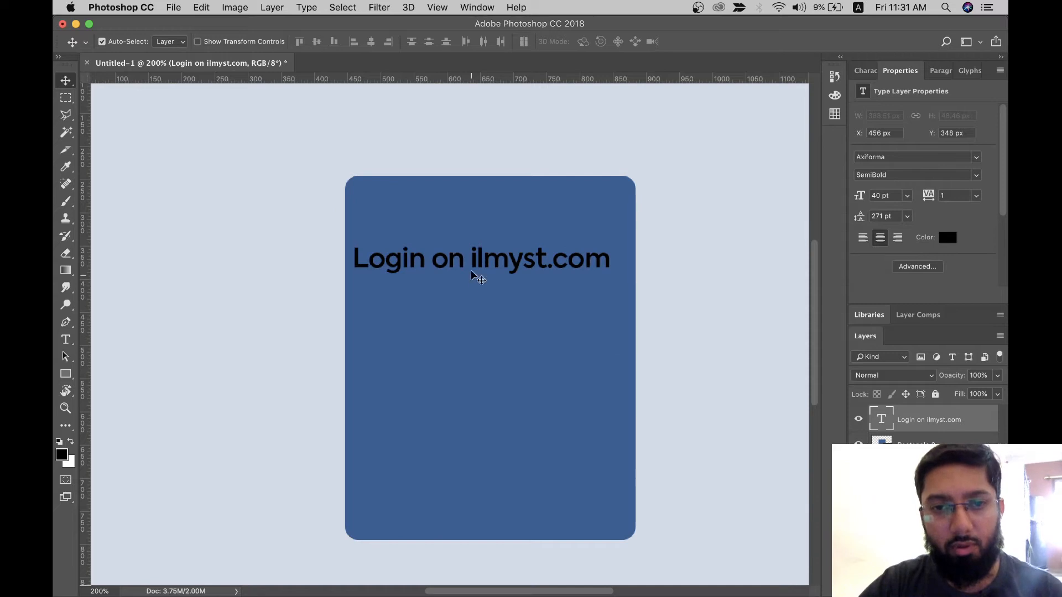
Break the login text into two lines before "ilmyst.com" and set its leading to 50 pt.
key(t)
click(471, 363)
key(Return)
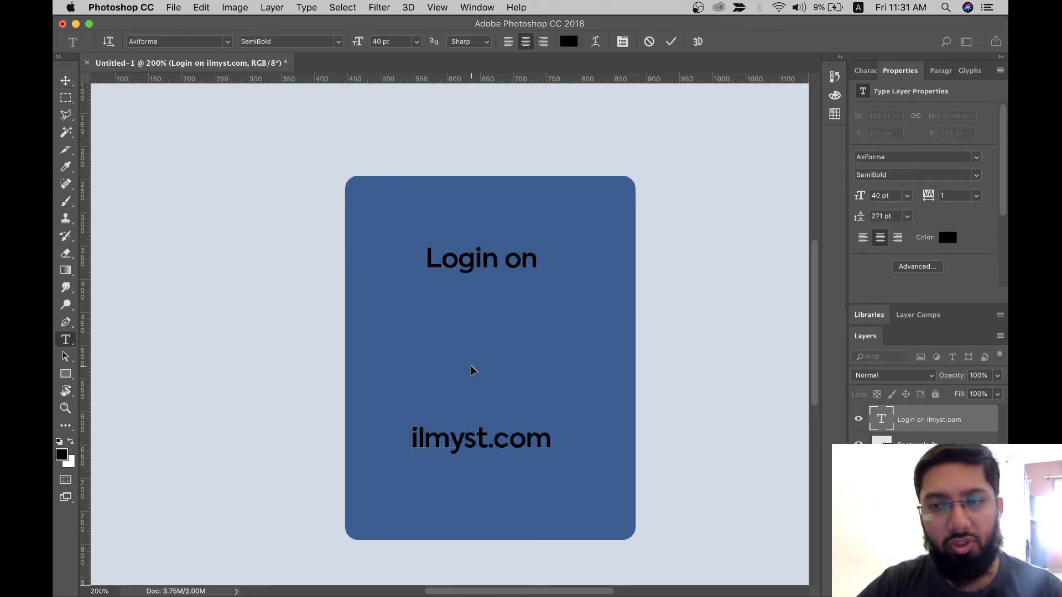
key(super+Return)
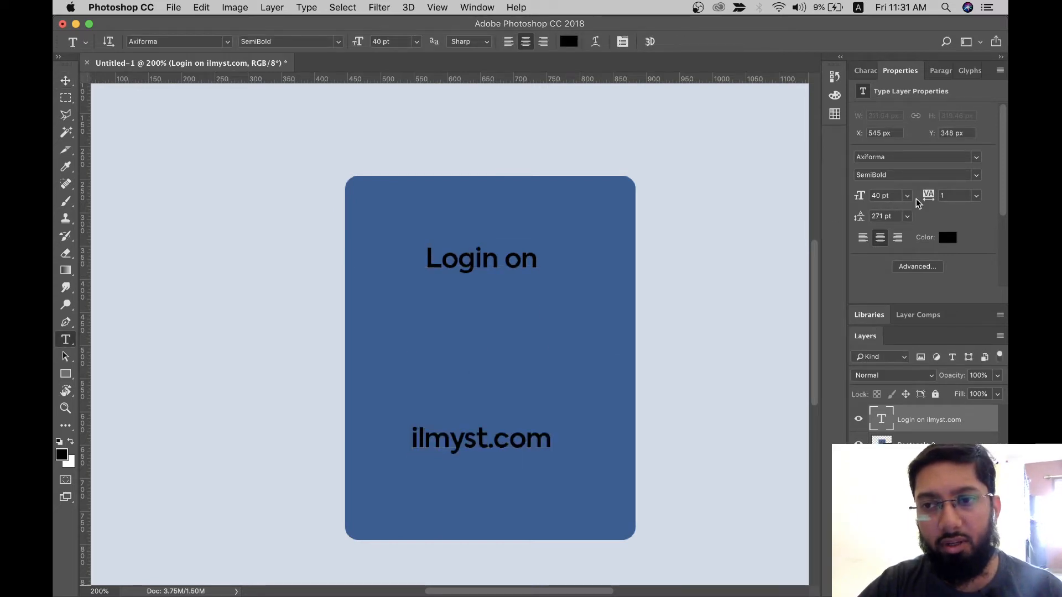
click(878, 216)
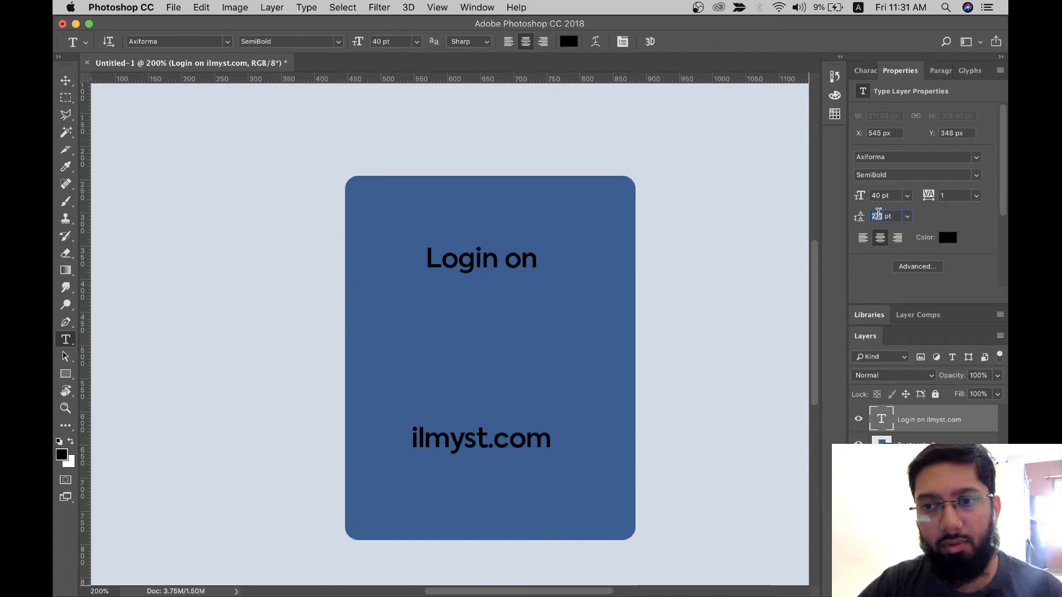
text(50)
key(Return)
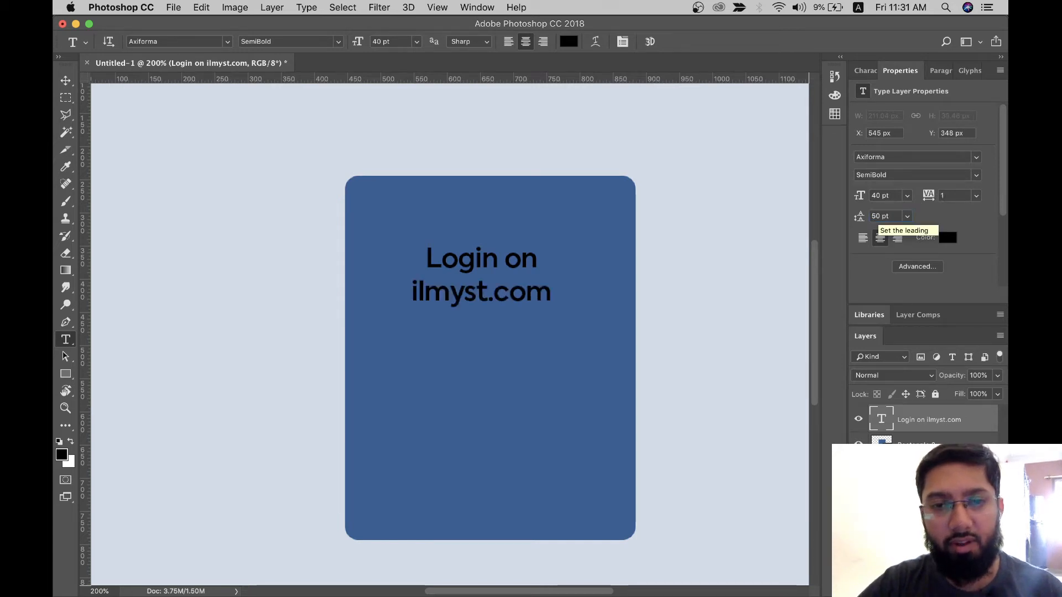
Centre the login text horizontally on the blue rectangle, then move it up to about Y 303 px.
key(v)
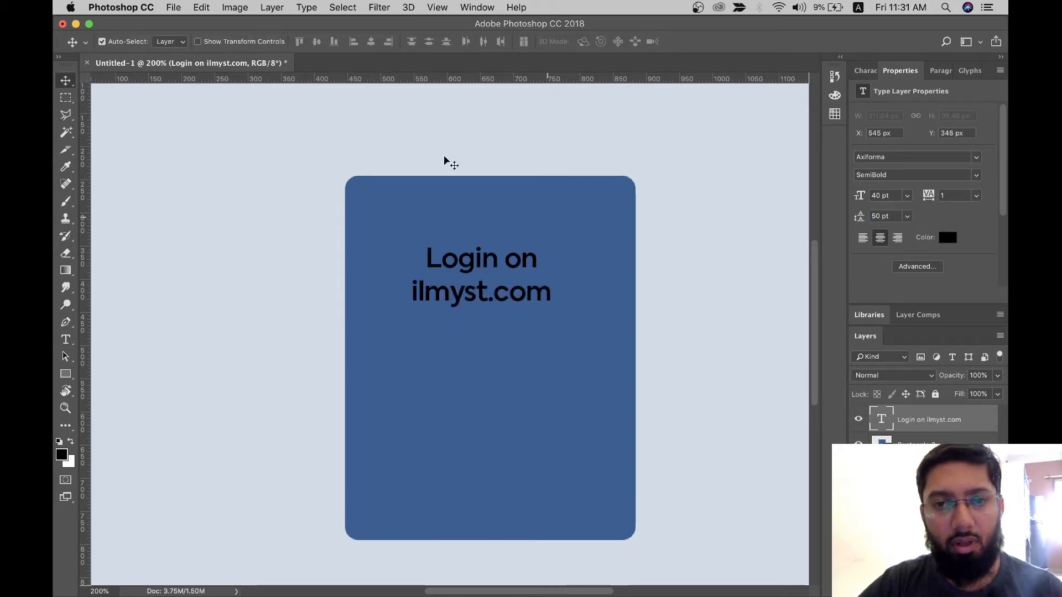
click(464, 189)
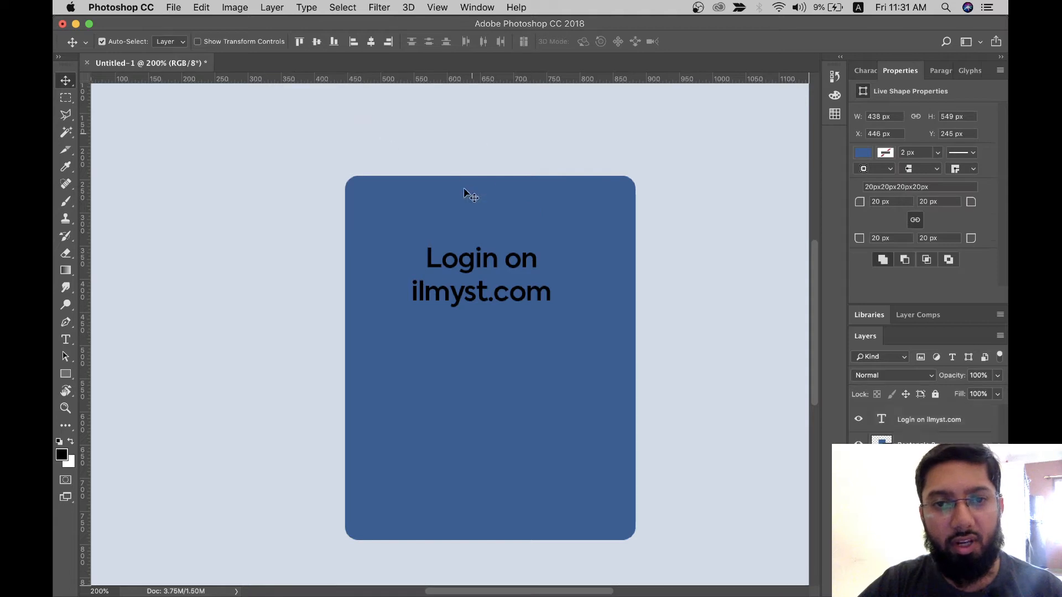
shift+click(497, 285)
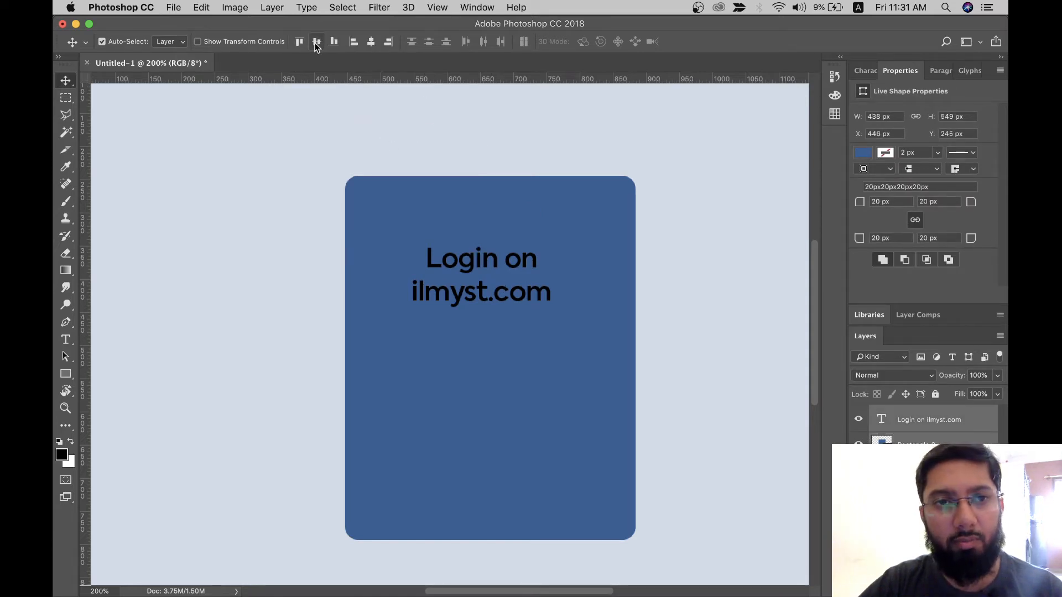
click(371, 42)
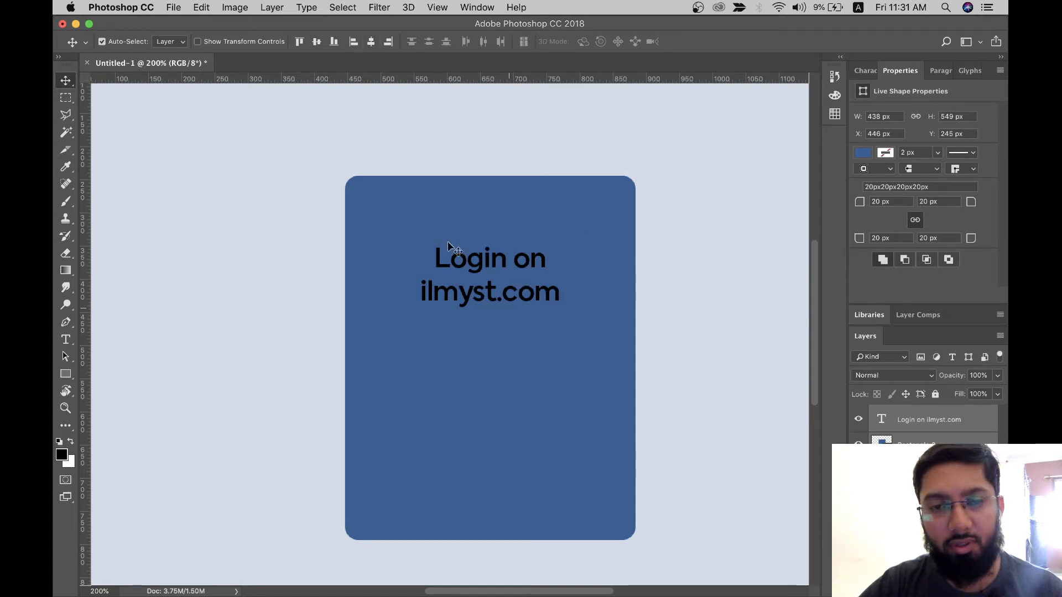
click(495, 106)
drag(501, 262, 505, 236)
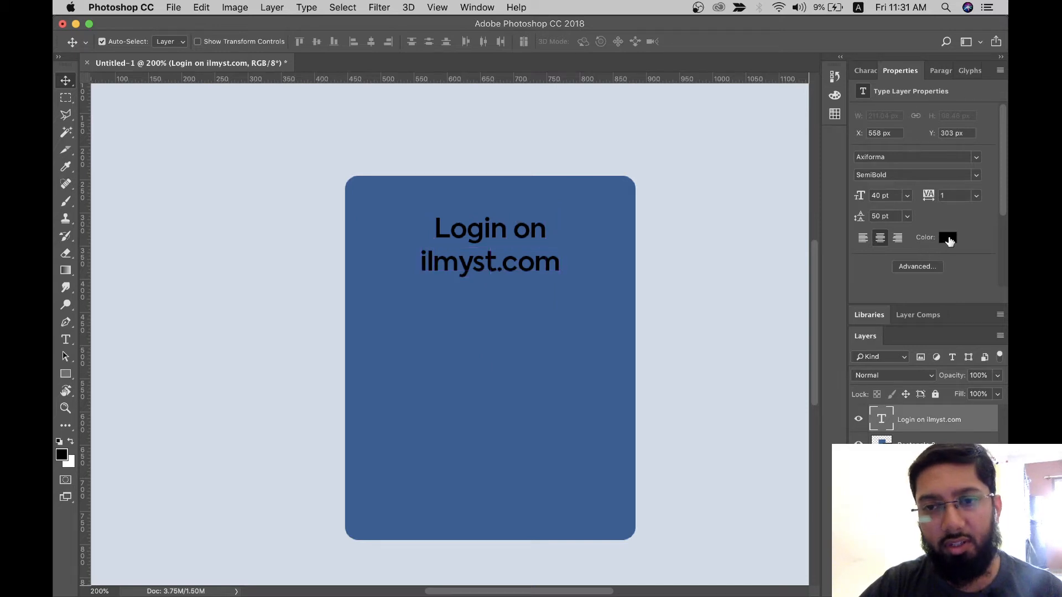
Recolour the login text white and move it slightly higher, to about Y 288 px.
click(947, 238)
drag(703, 282, 661, 268)
click(962, 260)
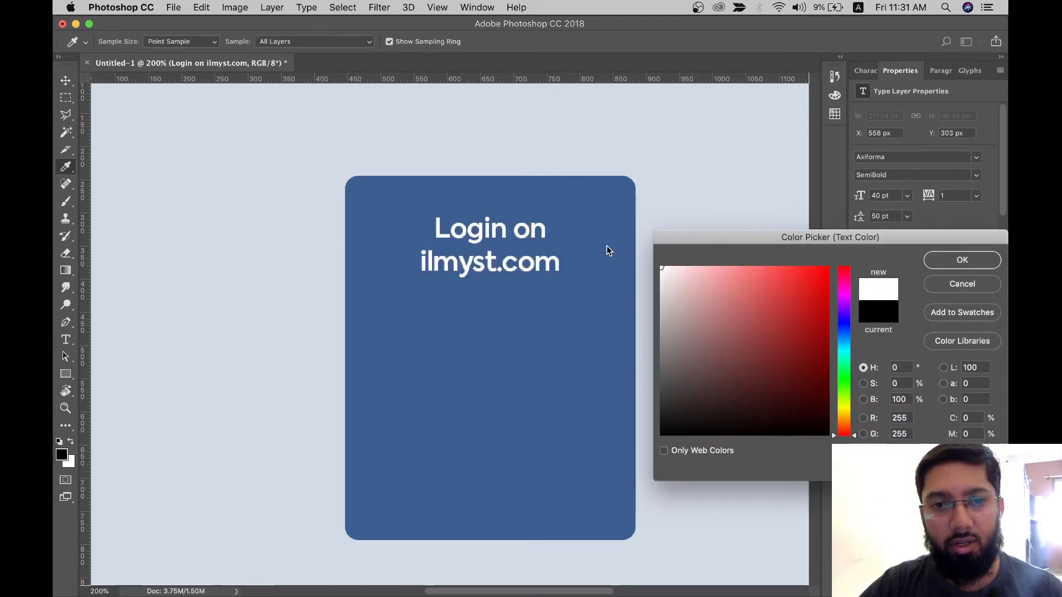
key(t)
key(v)
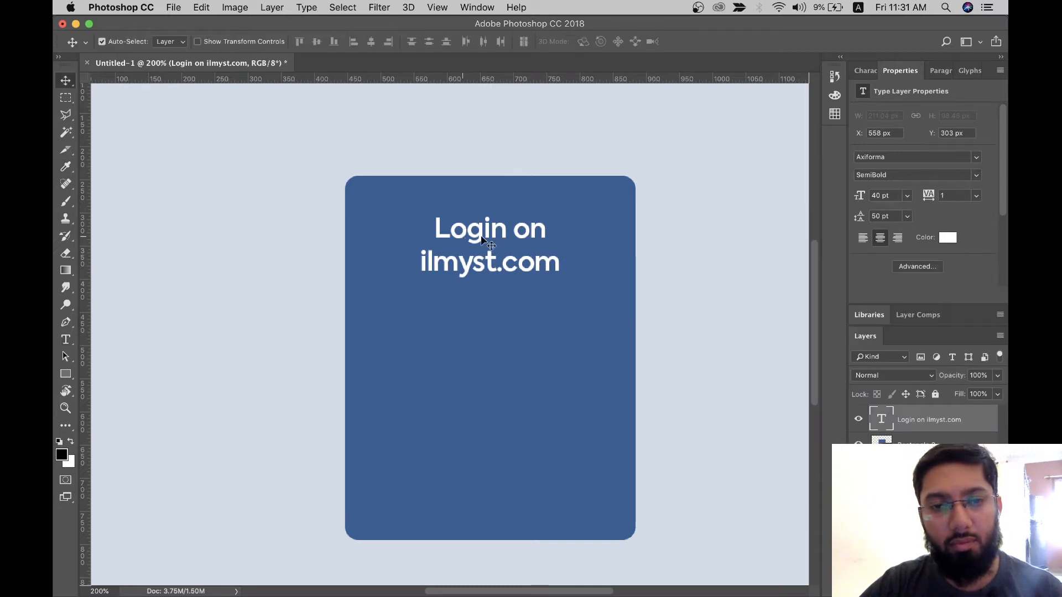
drag(481, 238, 483, 230)
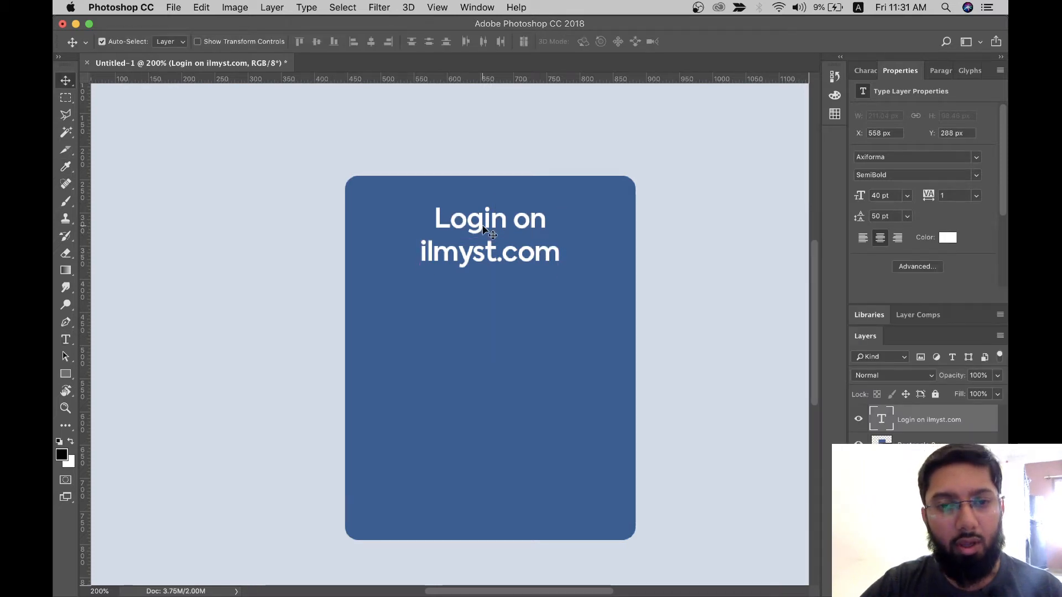
Change the rounded rectangle's fill from blue to pure white.
click(510, 327)
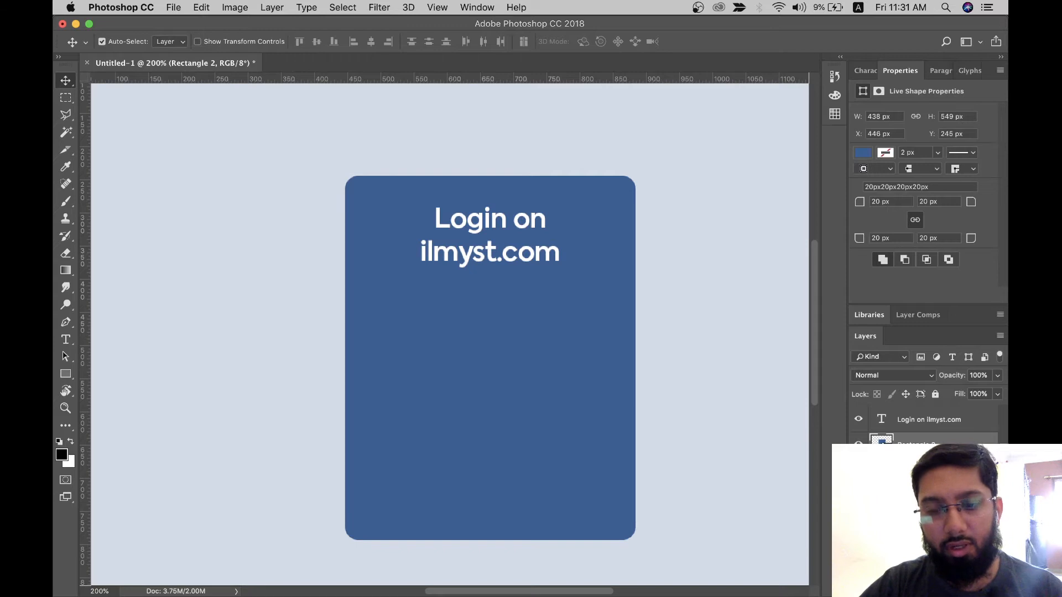
double_click(882, 441)
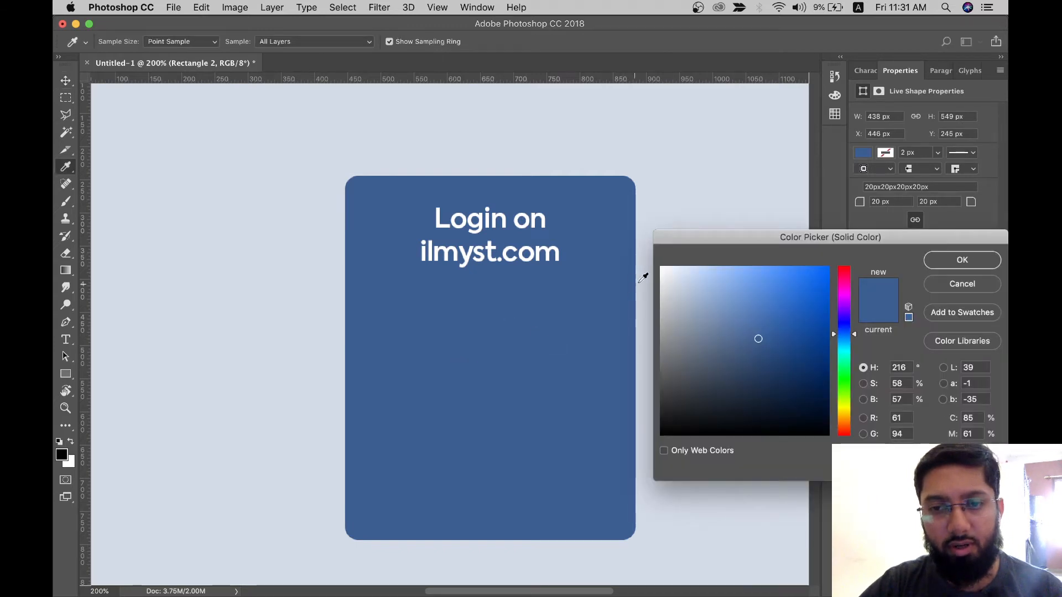
drag(672, 277, 632, 246)
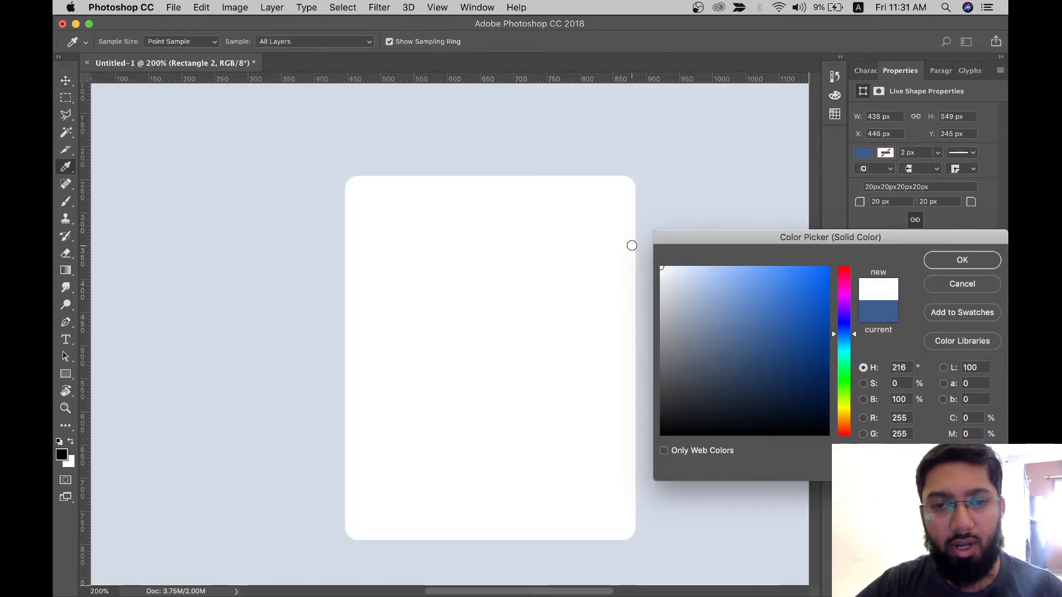
key(Return)
Recolour the login text to a vivid violet of about H 261°, S 100%, B 100%.
click(490, 225)
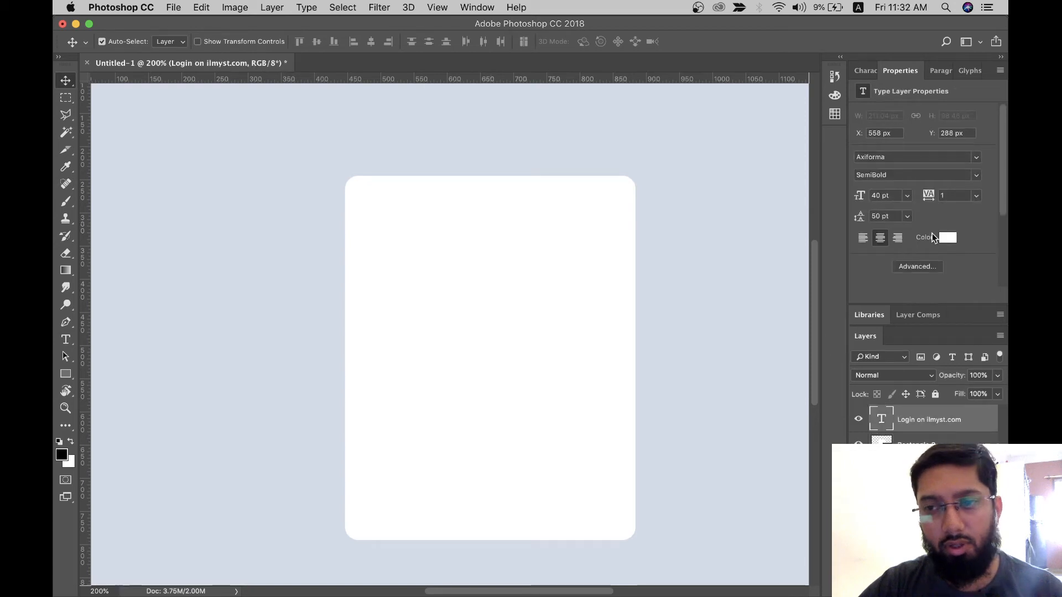
click(947, 238)
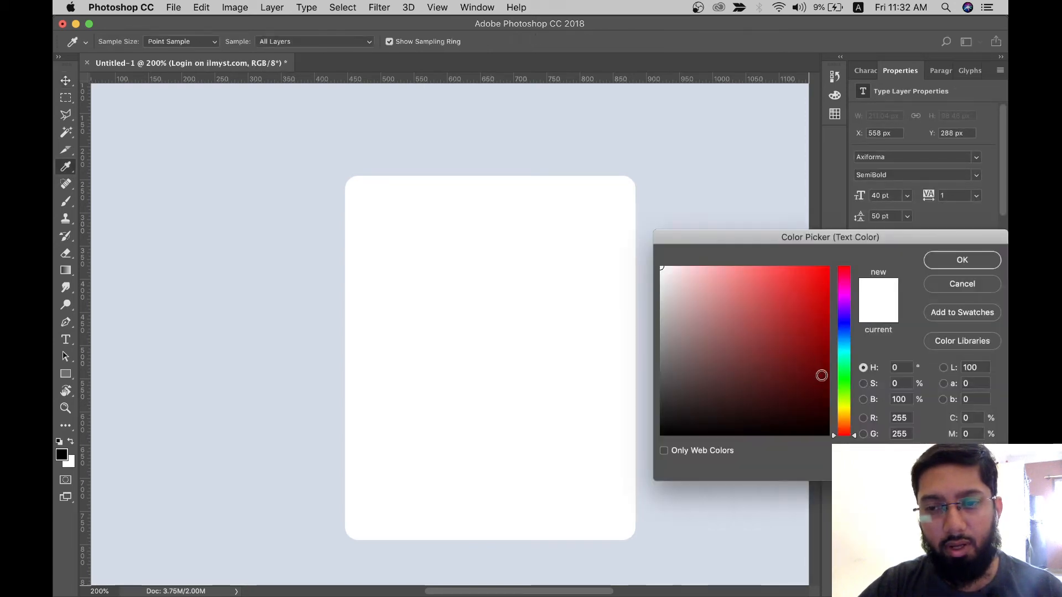
click(843, 340)
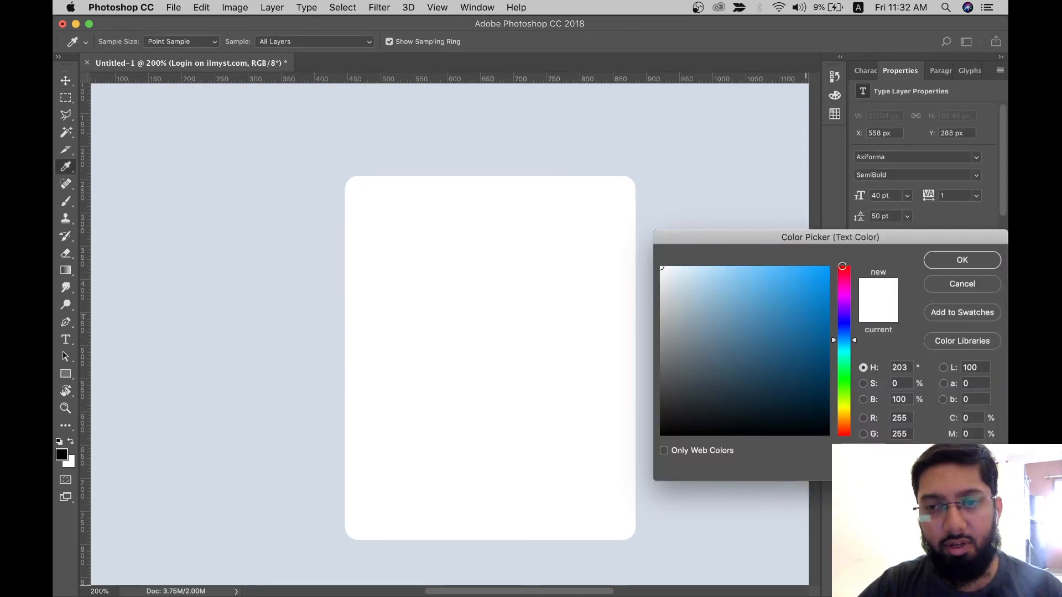
click(828, 267)
click(848, 315)
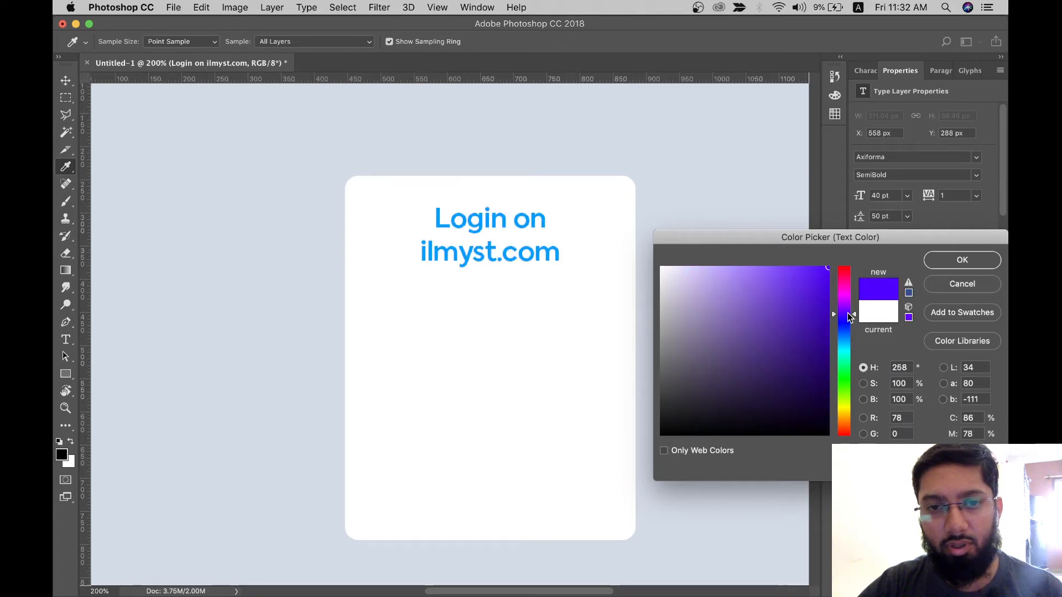
drag(843, 316, 845, 315)
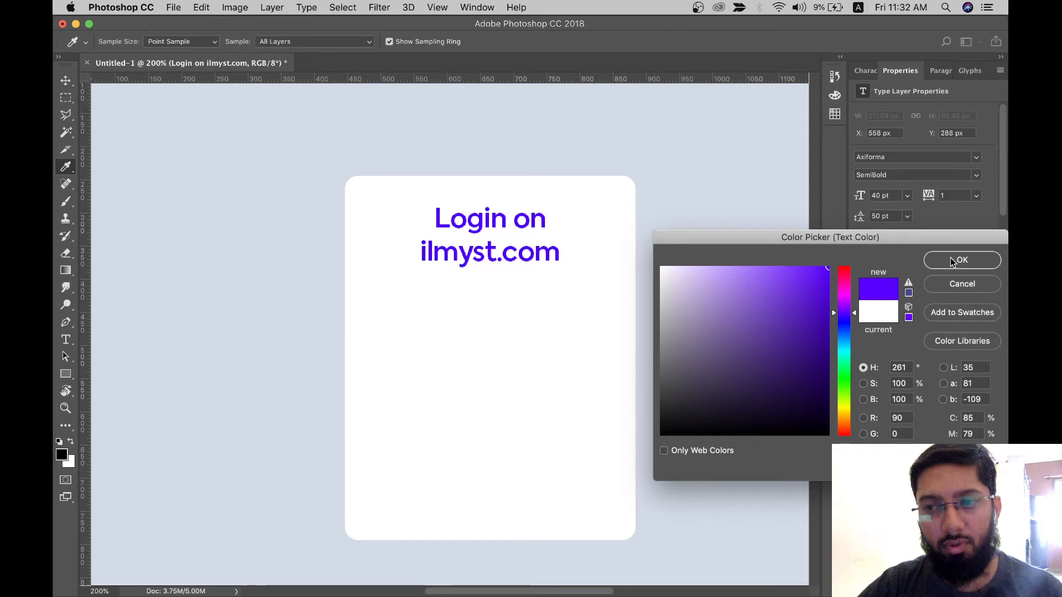
click(960, 259)
Reduce the size of the whole "Login on ilmyst.com" heading to 30 pt.
key(t)
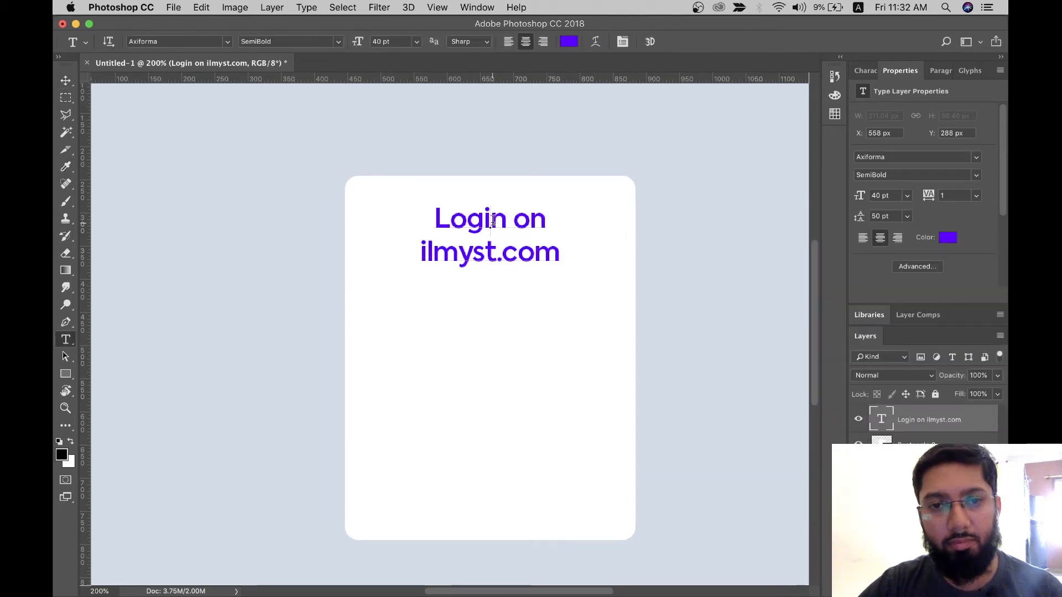
click(494, 227)
key(super+a)
key(shift+super+comma)
key(shift+super+comma)
key(shift+super+comma)
key(shift+super+comma)
key(shift+super+comma)
key(shift+super+comma)
key(shift+super+comma)
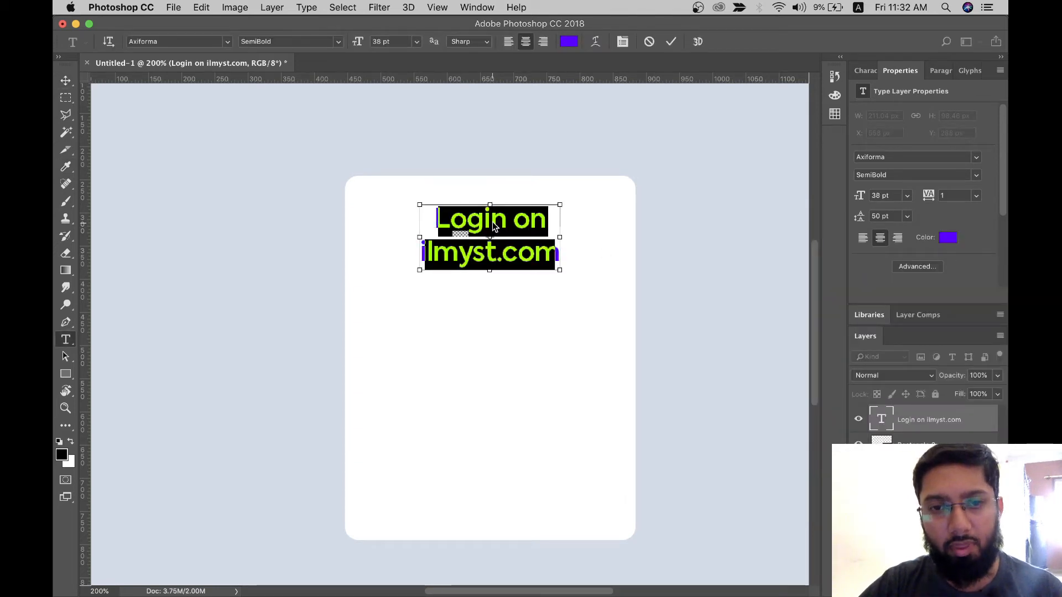
key(shift+super+comma)
key(shift+super+comma)
key(shift+super+comma)
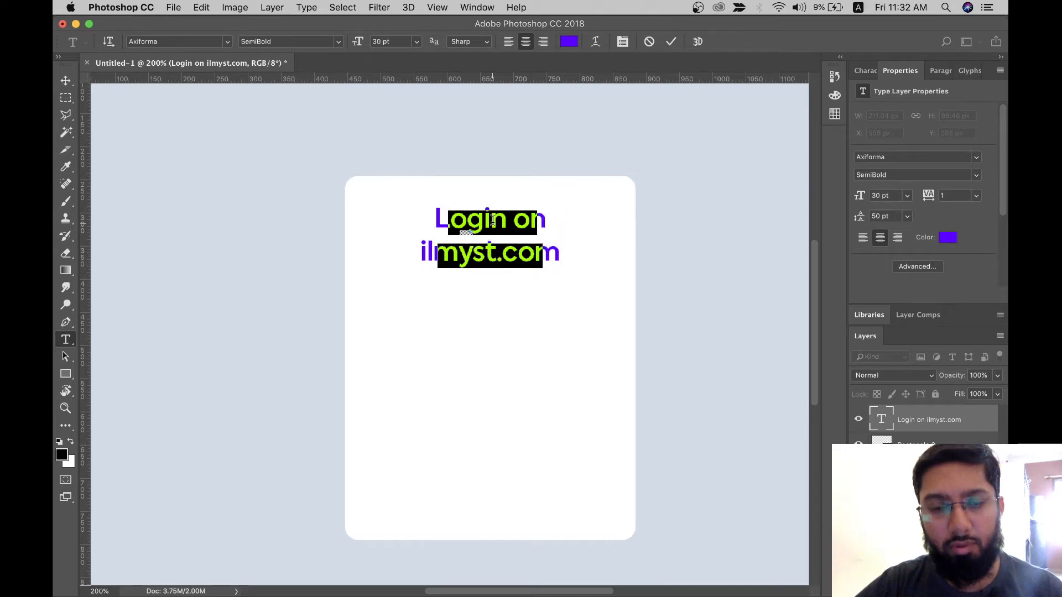
Tighten the line spacing of the login heading to 34 pt and commit the text edit.
key(alt+Up)
key(alt+Up)
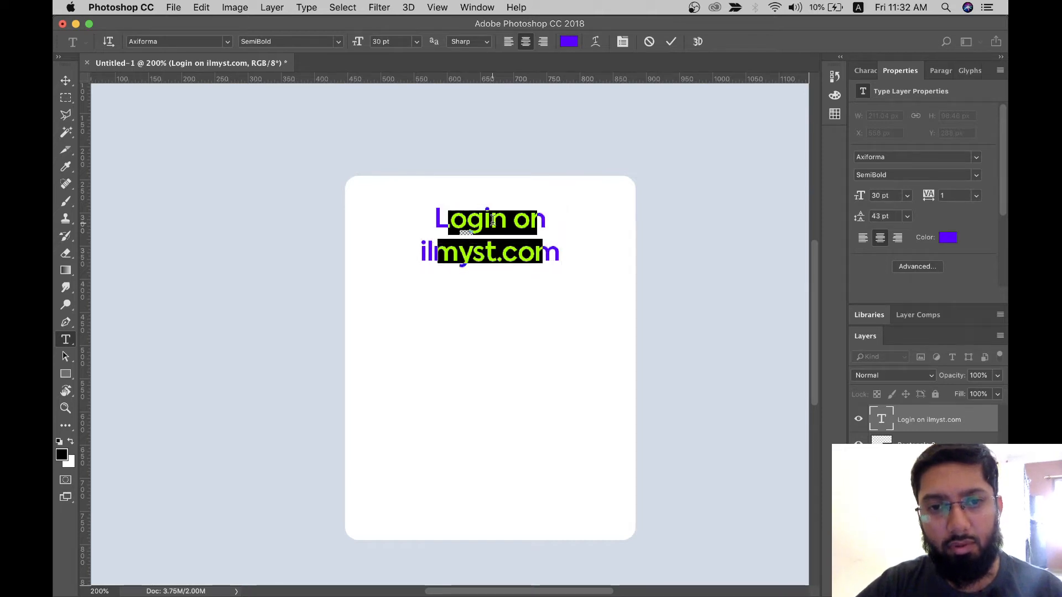
key(alt+super+Up)
key(alt+super+Up)
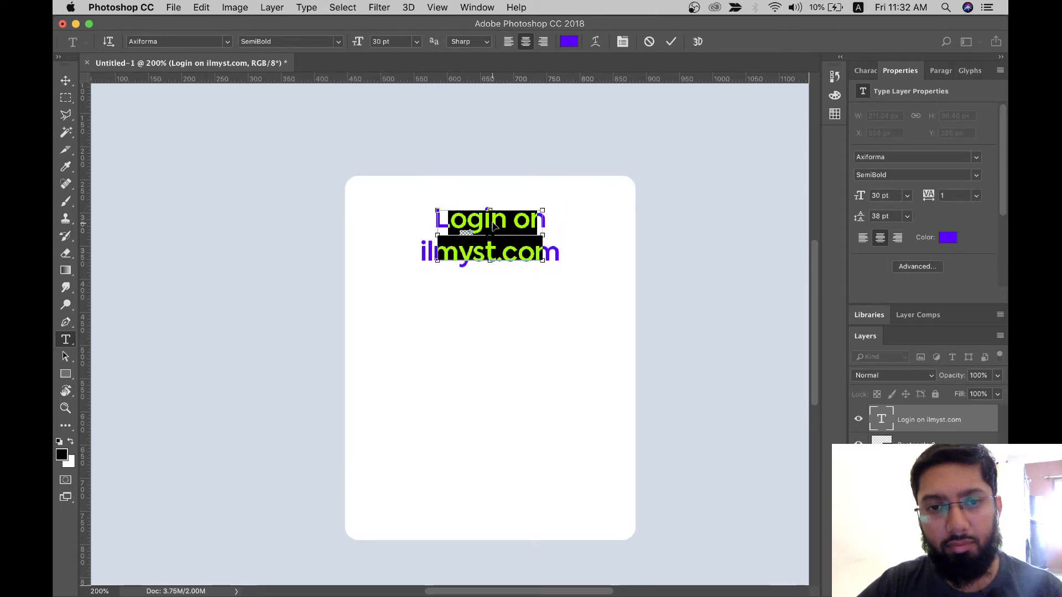
key(super+h)
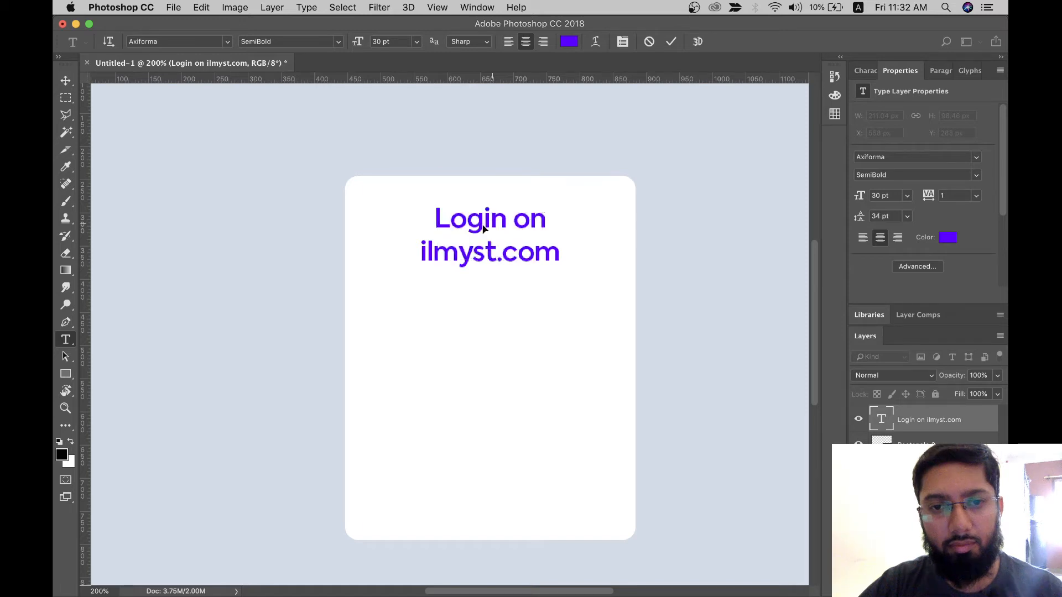
key(super+Return)
key(v)
scroll(503, 230, down, 3)
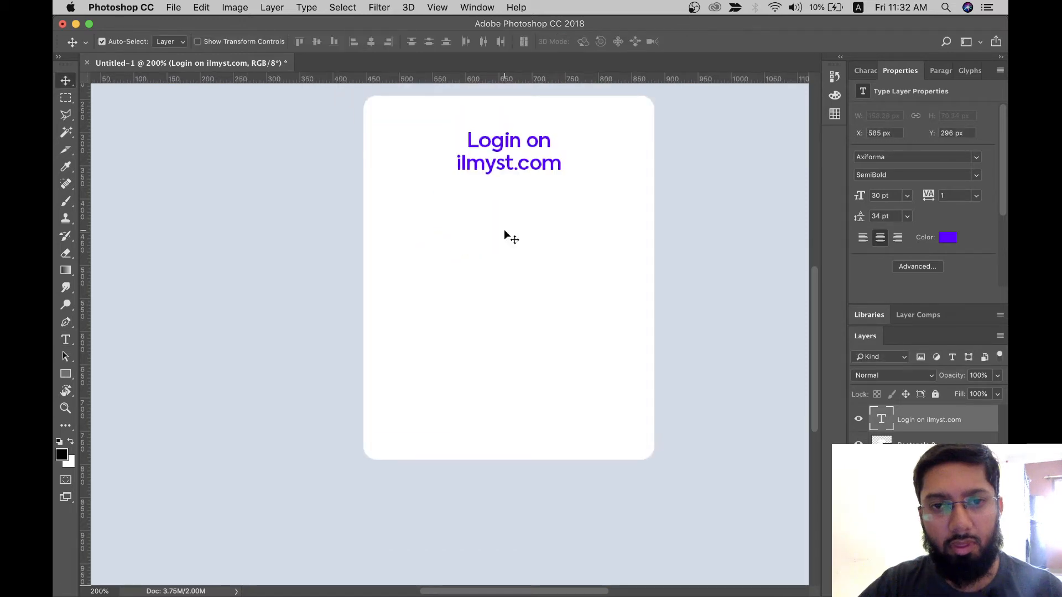
Set the login heading's line spacing to 38 pt and move the heading up to Y 286 px.
scroll(503, 230, up, 2)
key(t)
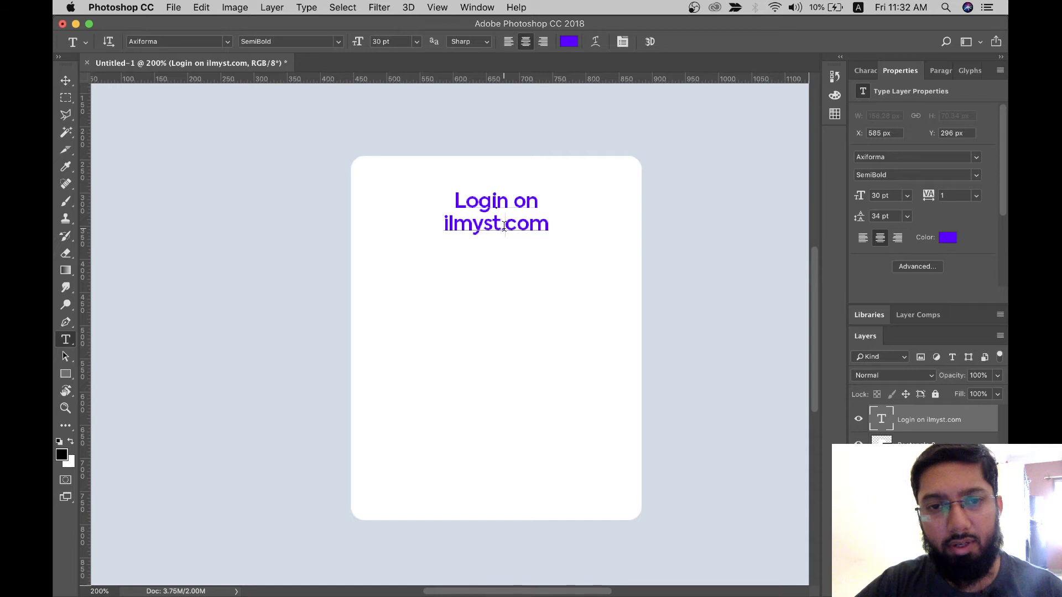
click(504, 225)
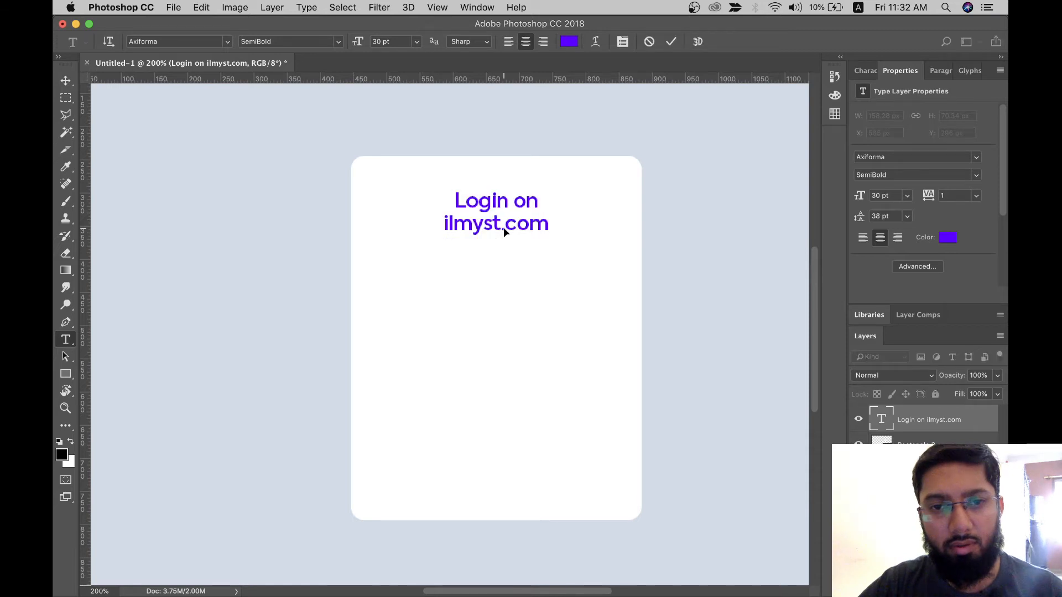
key(super+Return)
key(v)
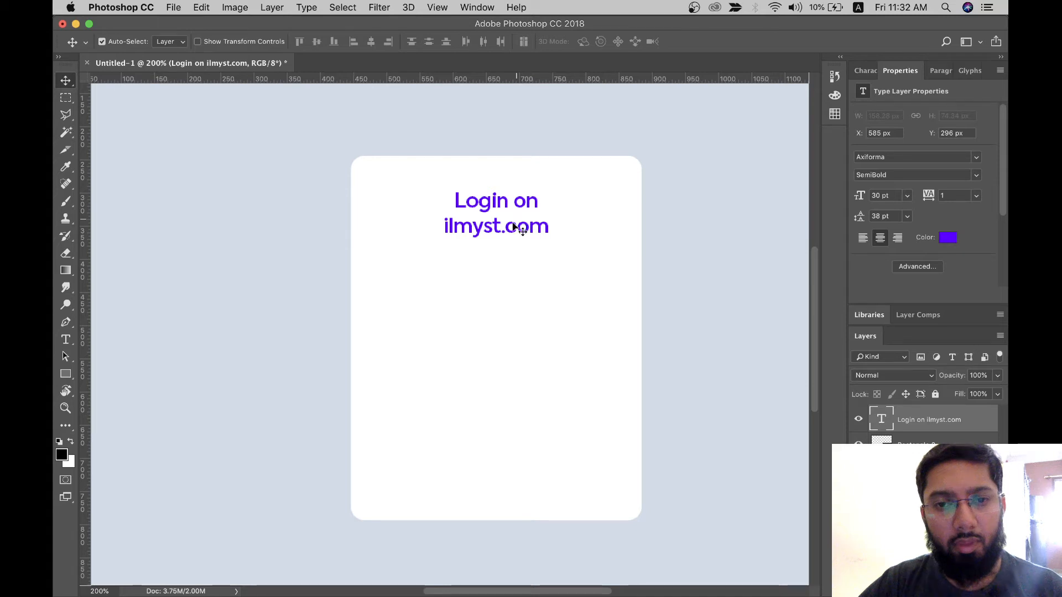
key(shift+Up)
Draw a rectangle of about 383 x 64 px below the heading and round all its corners to 32 px.
click(65, 379)
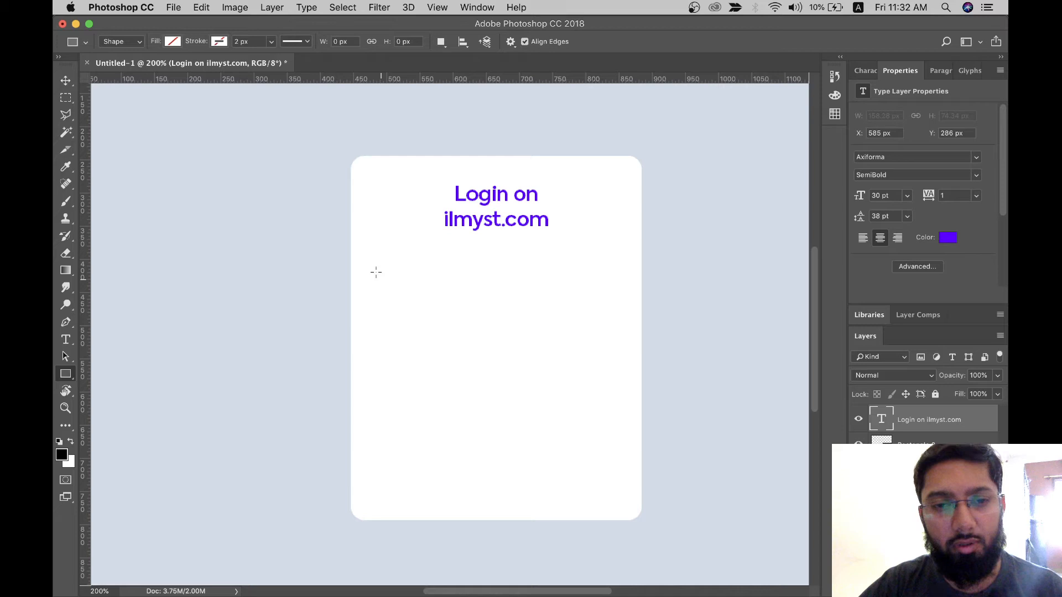
drag(368, 265, 623, 307)
key(v)
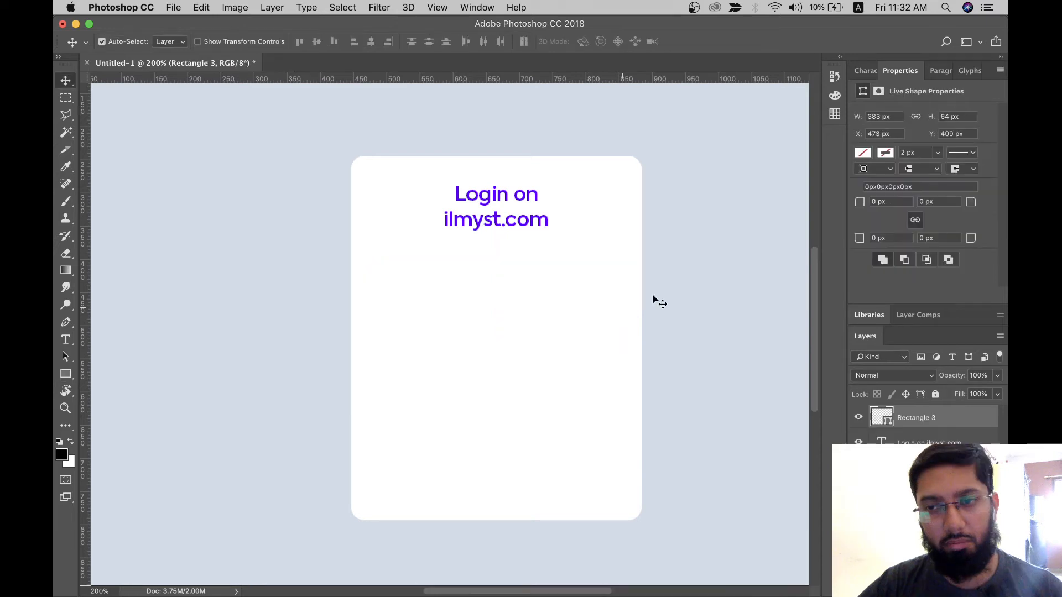
double_click(871, 201)
text(32)
key(Return)
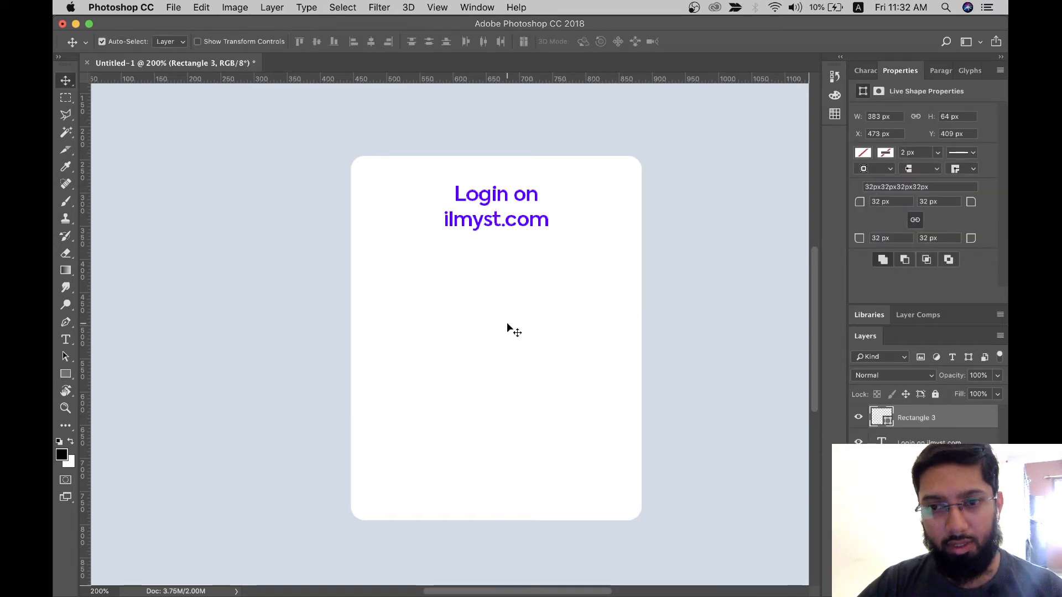
Give the new rounded input field shape a solid light grey fill.
double_click(882, 414)
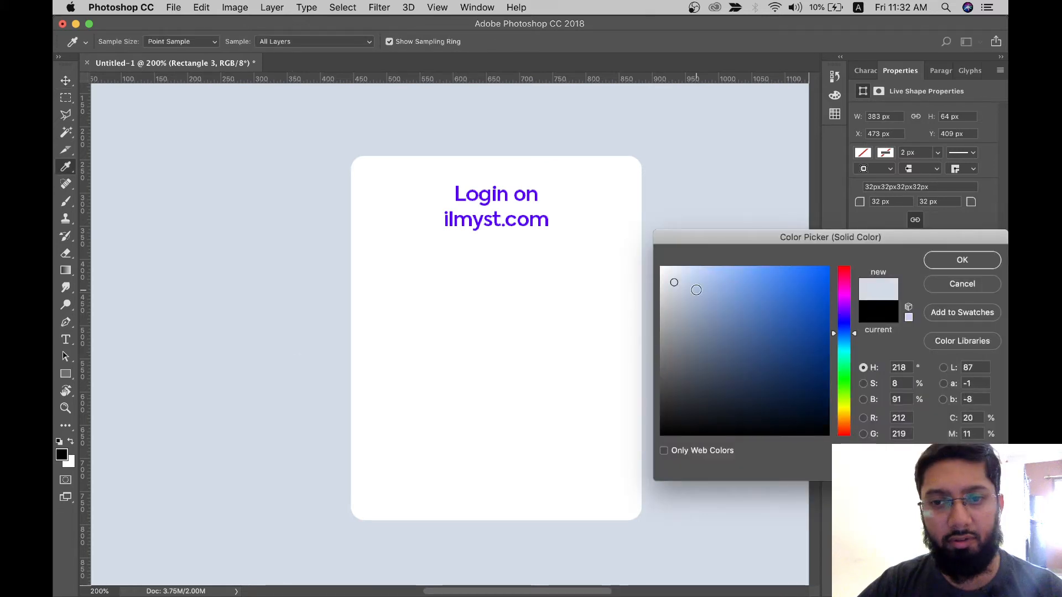
key(Escape)
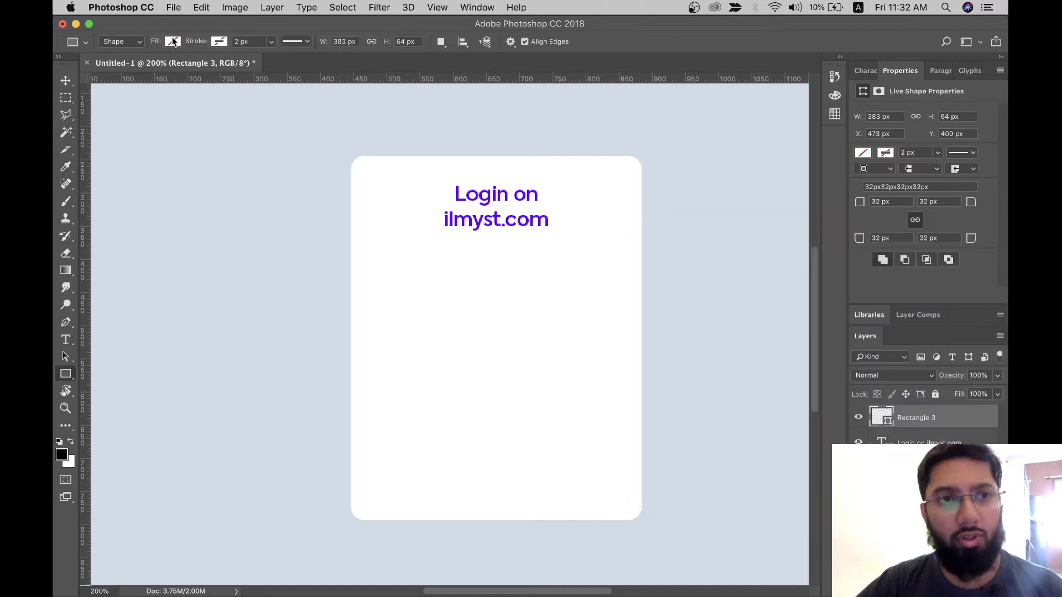
click(172, 43)
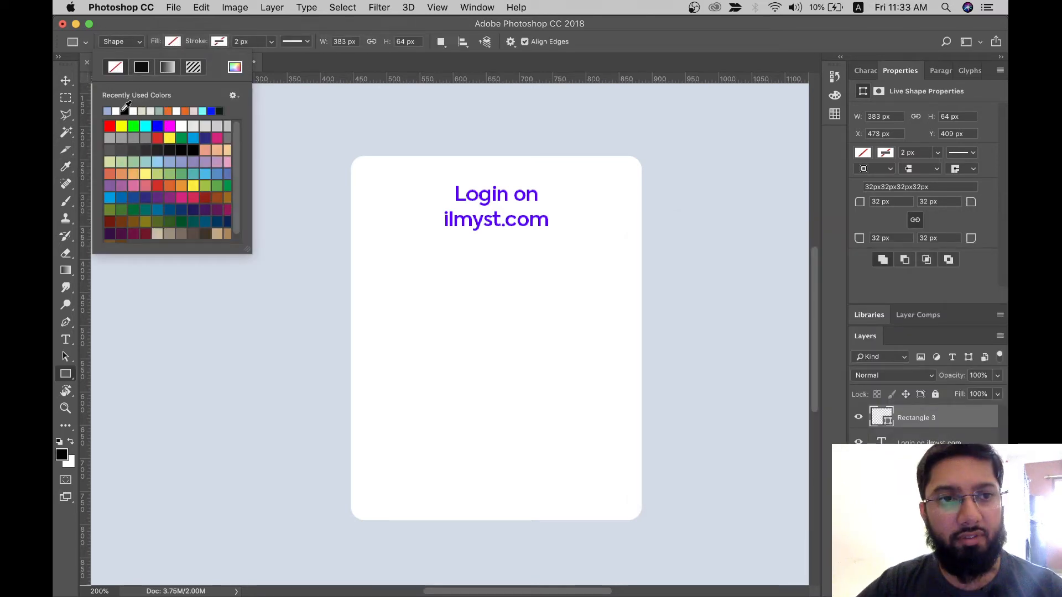
click(124, 110)
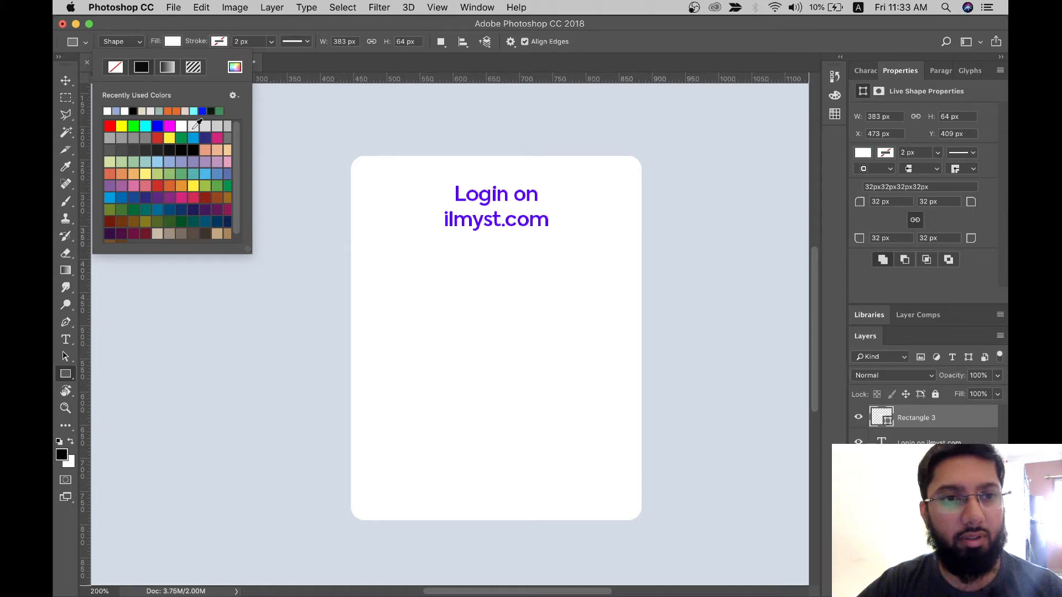
click(194, 126)
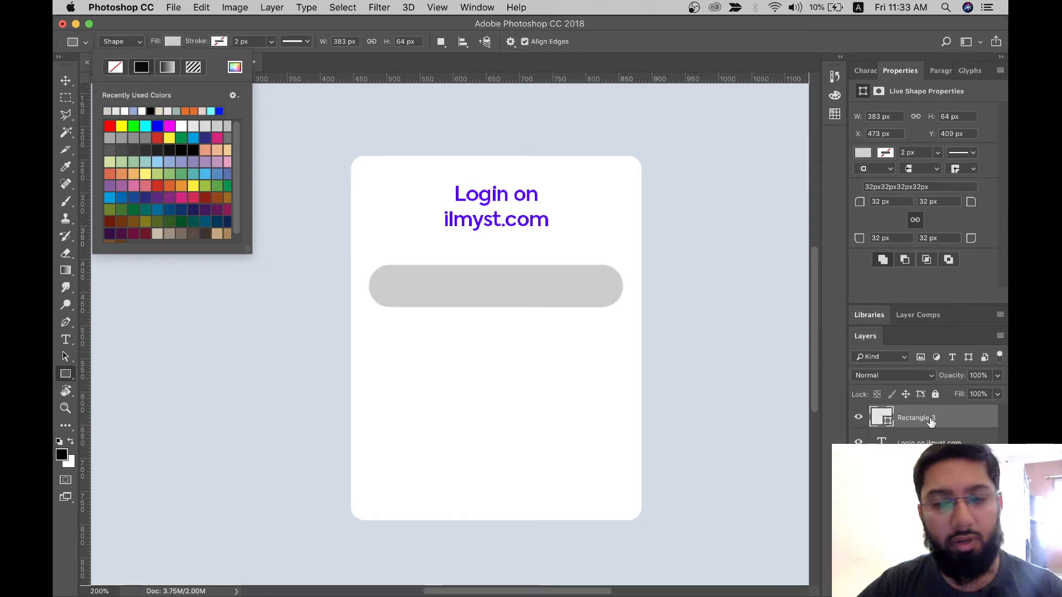
click(872, 415)
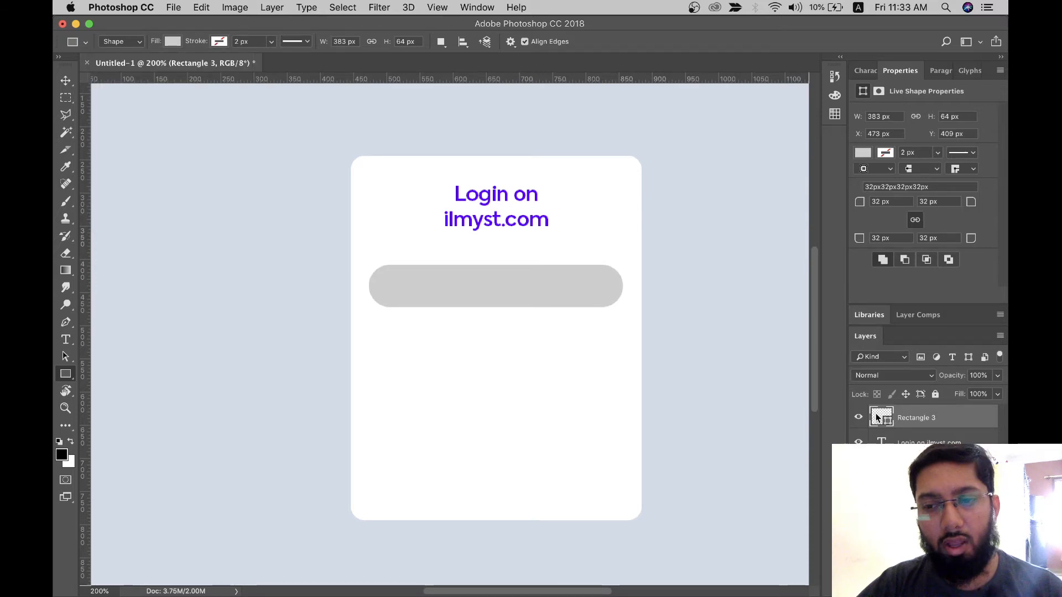
double_click(875, 413)
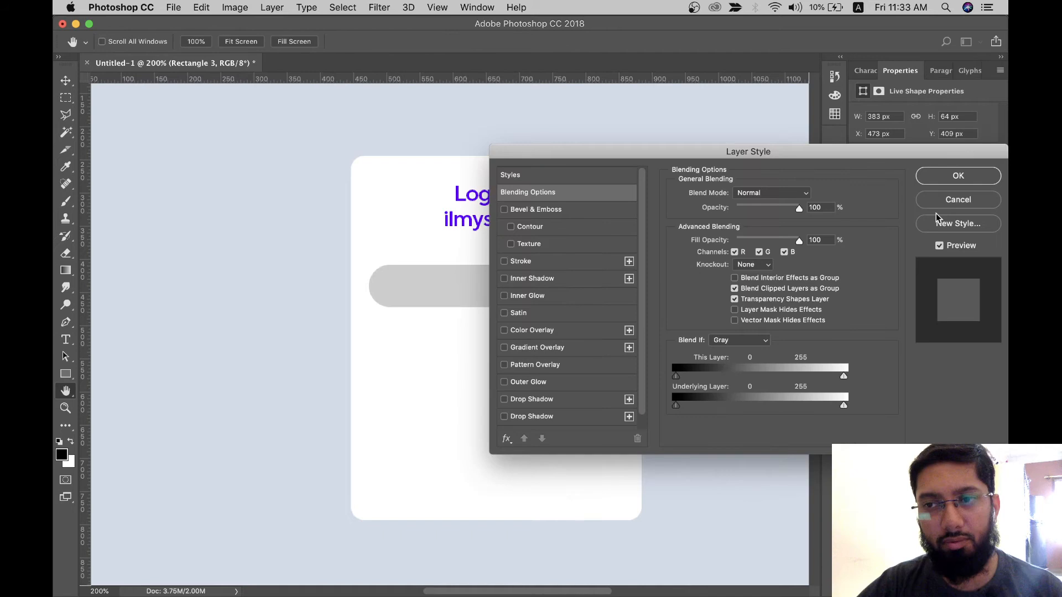
click(939, 204)
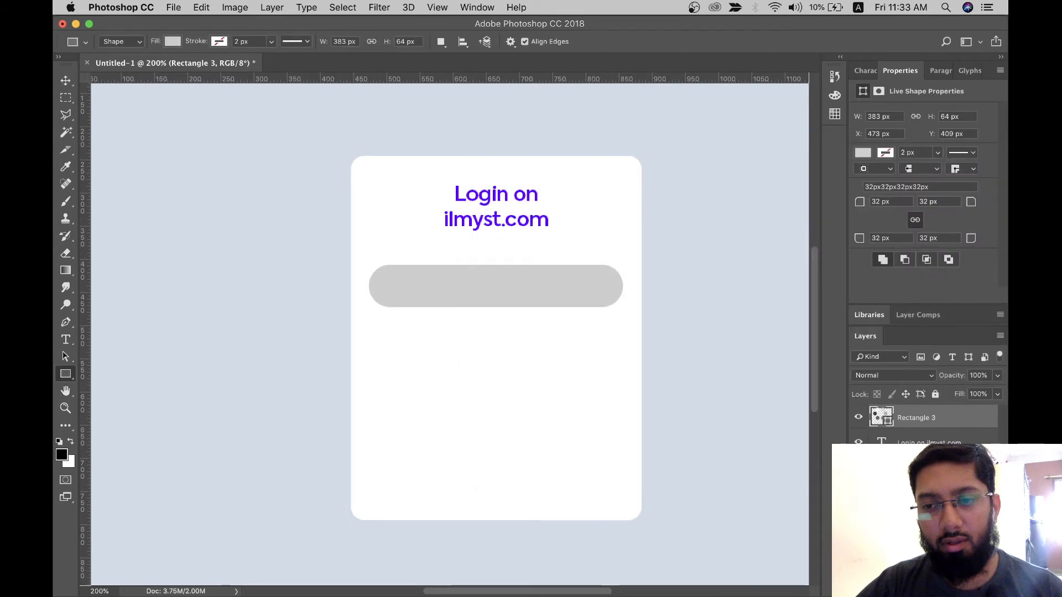
Recolour the input field to the background's pale grey-blue #d4dbe7 and move it down to about Y 429 px.
double_click(878, 417)
click(718, 399)
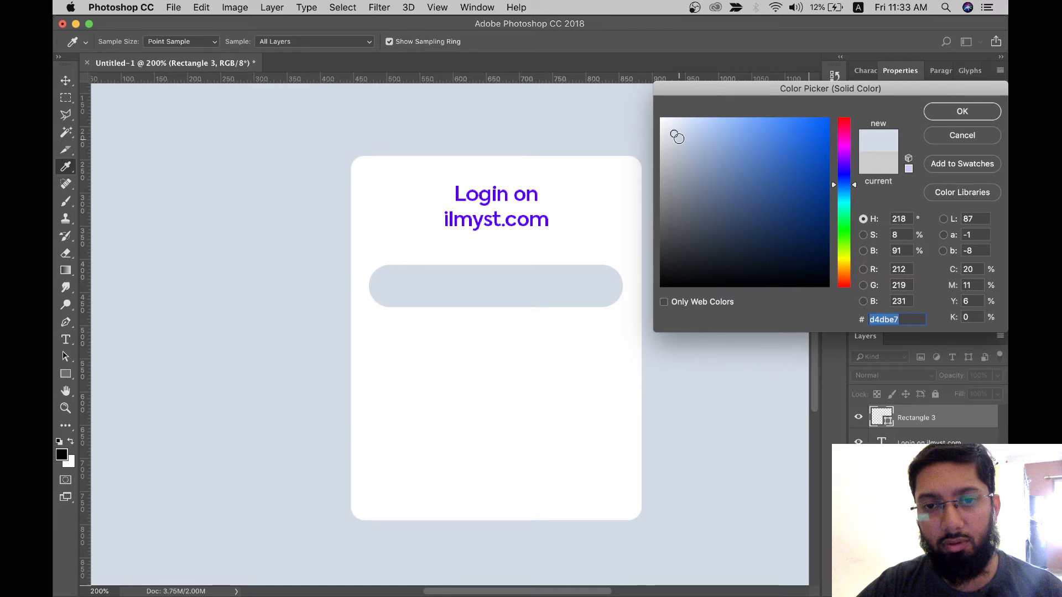
drag(508, 284, 507, 297)
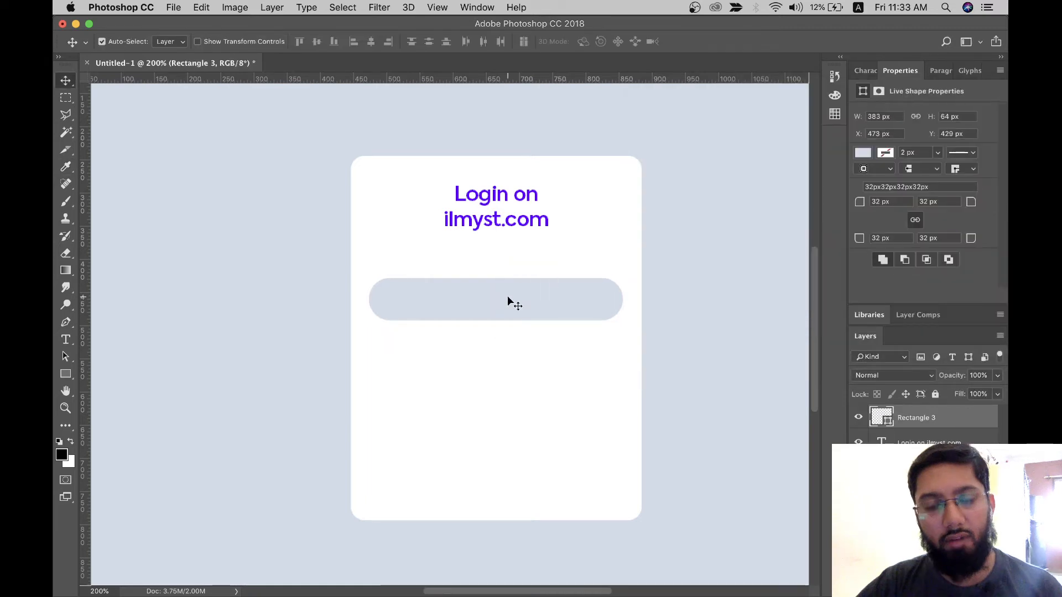
Add a text layer reading "Enter your email address" just below the input field.
key(t)
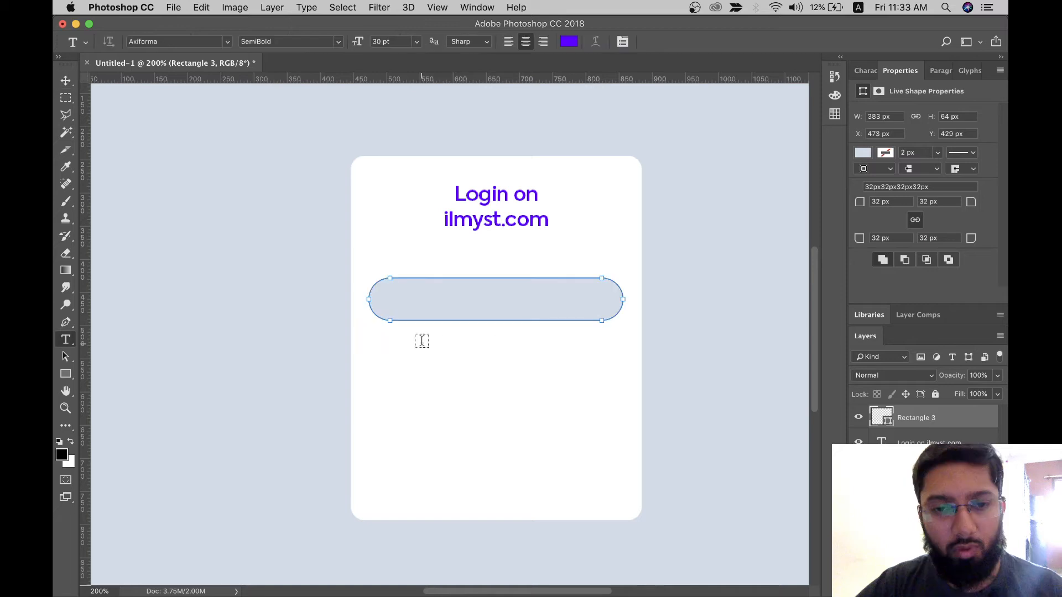
click(421, 341)
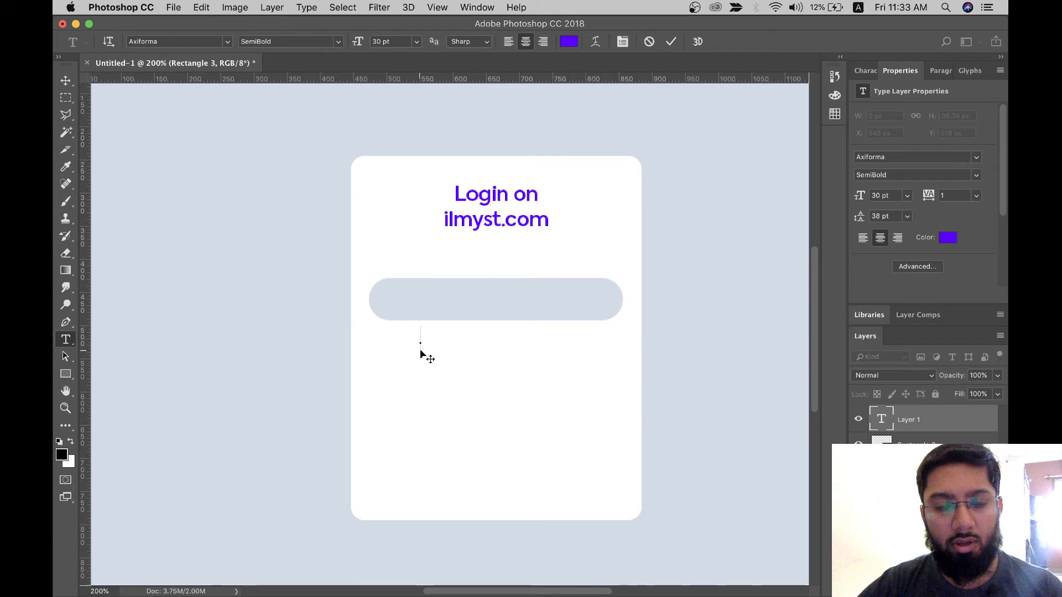
text(Email Address)
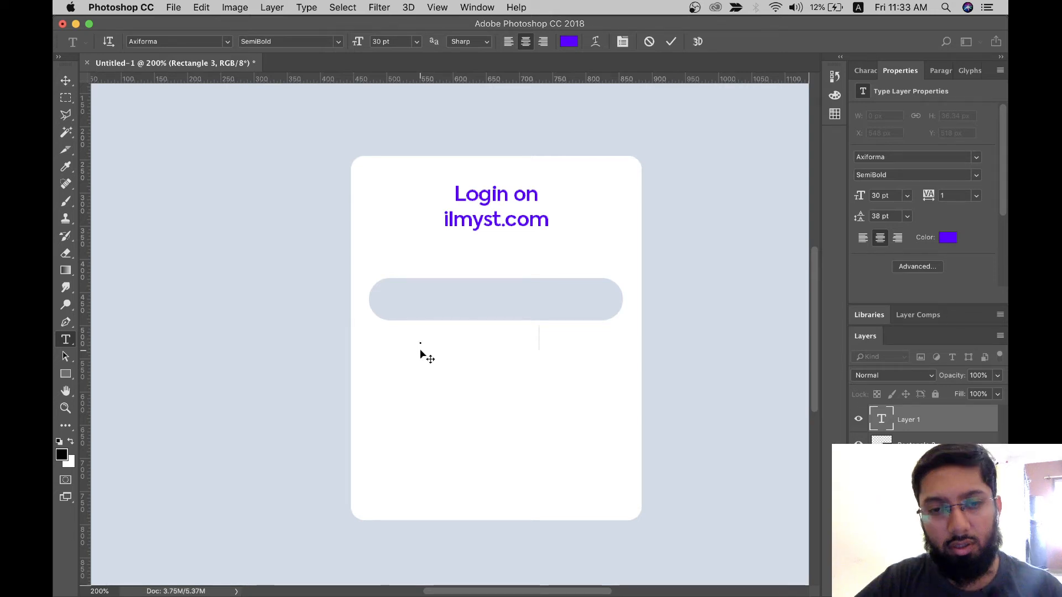
key(super+Return)
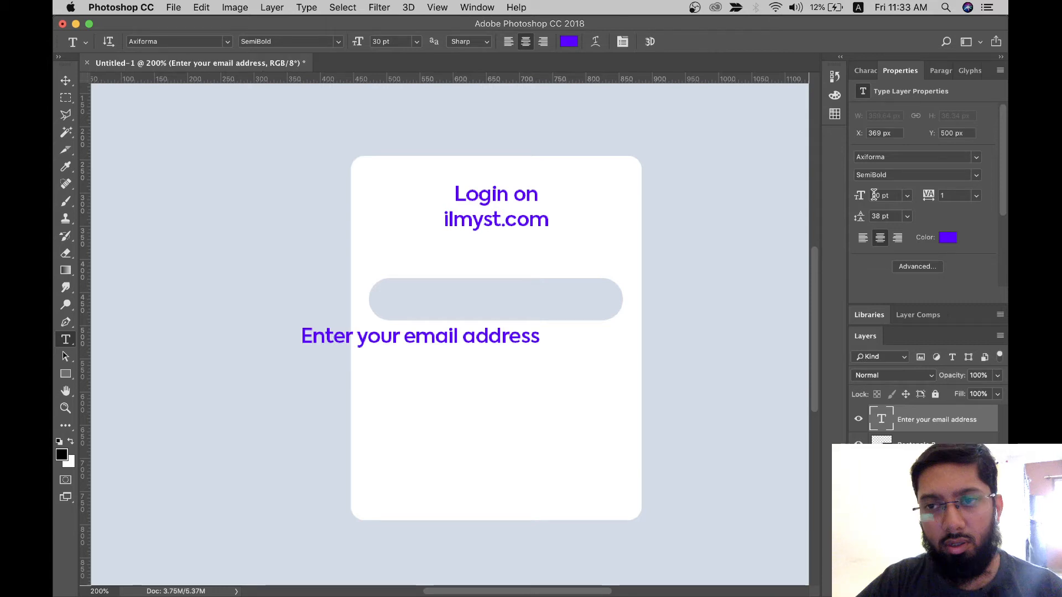
Set the email placeholder text to 16 pt and place it inside the input field at about X 504 px, Y 453 px.
click(873, 195)
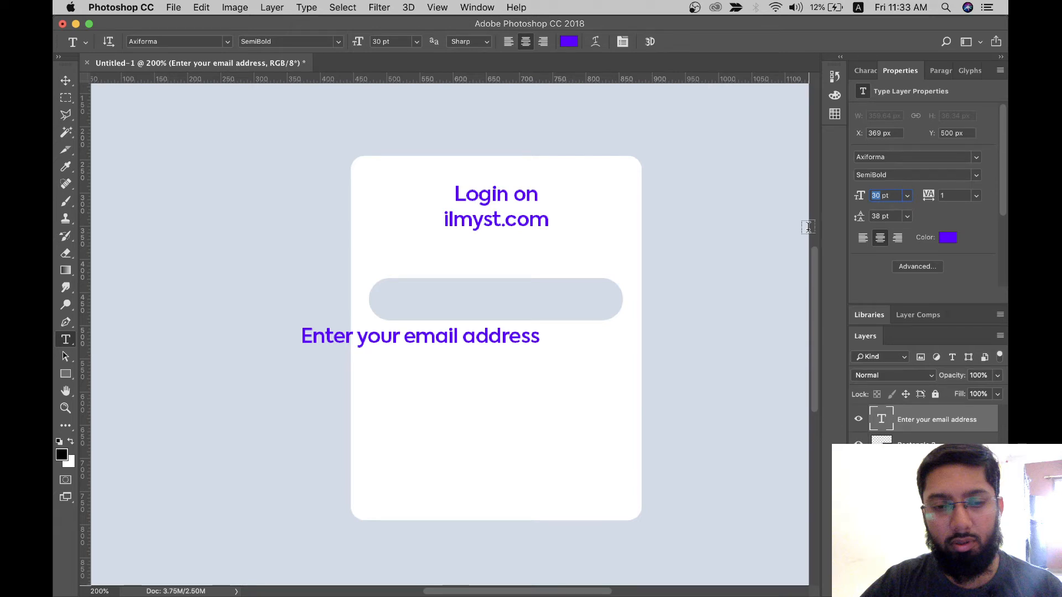
drag(469, 260, 499, 302)
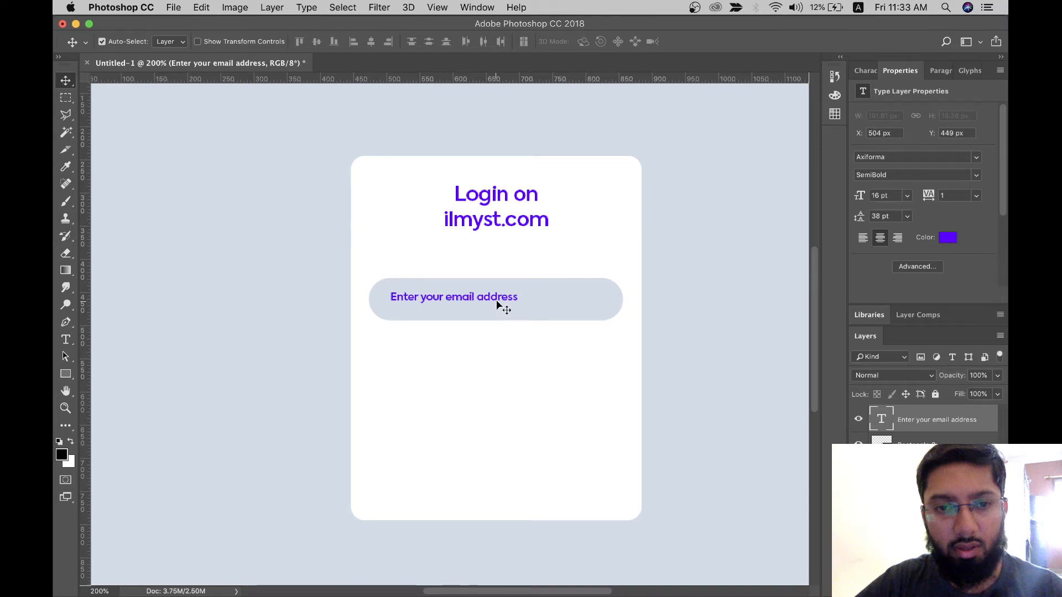
key(Down)
key(Down)
key(Down)
key(Down)
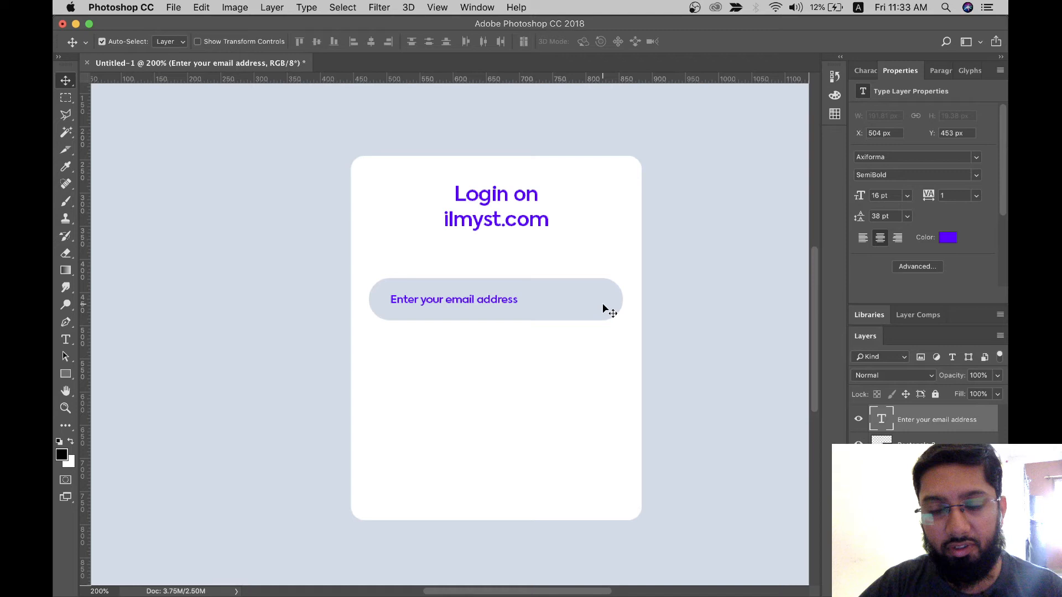
Recolour the email placeholder text to grey-blue #9198a4 and nudge the placeholder text about 10 px left.
click(947, 237)
click(603, 308)
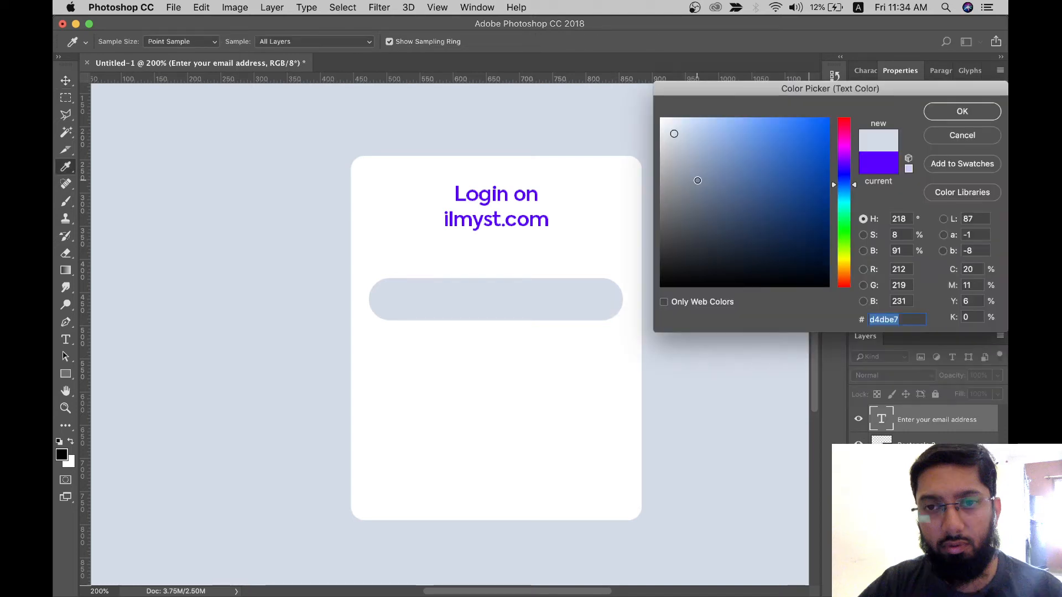
click(690, 175)
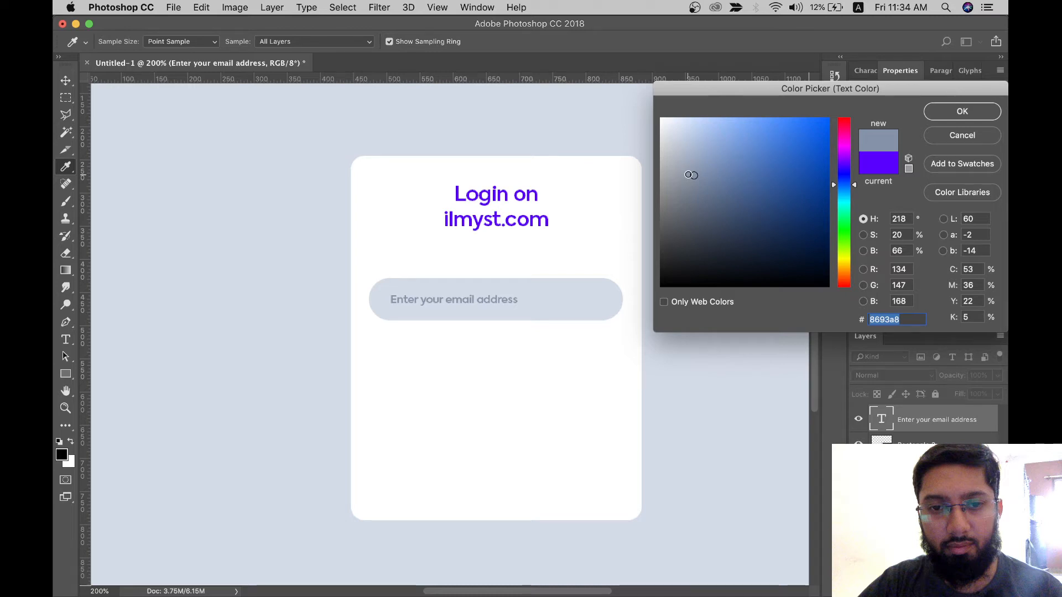
click(679, 178)
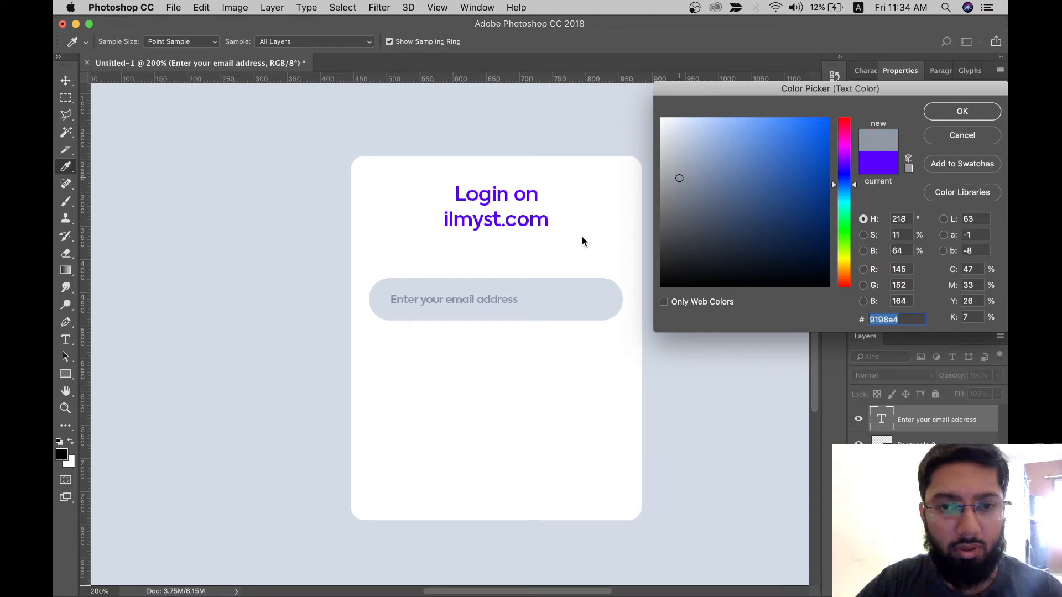
key(Return)
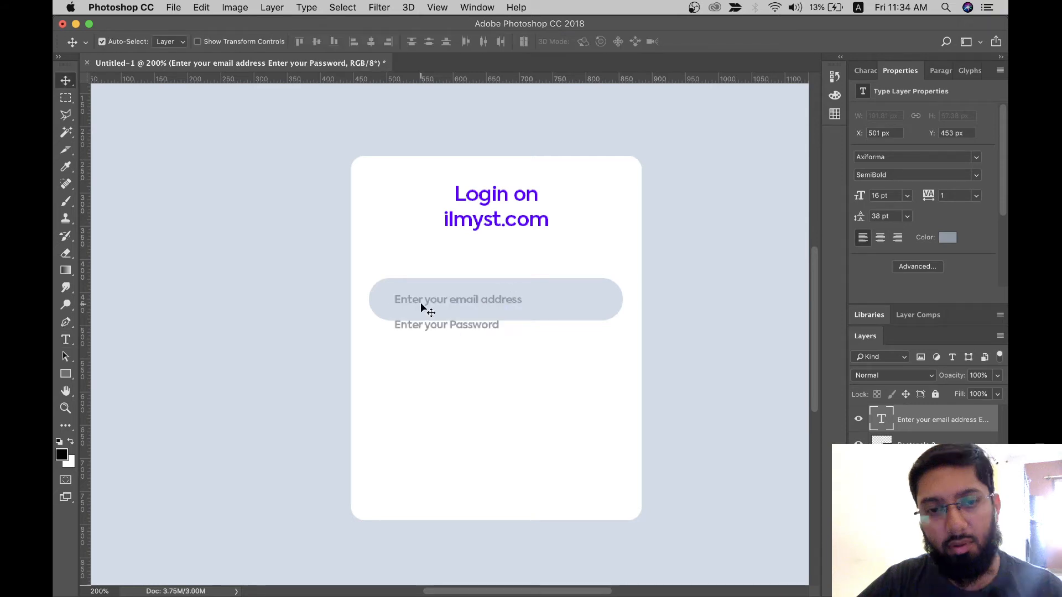
key(shift+Left)
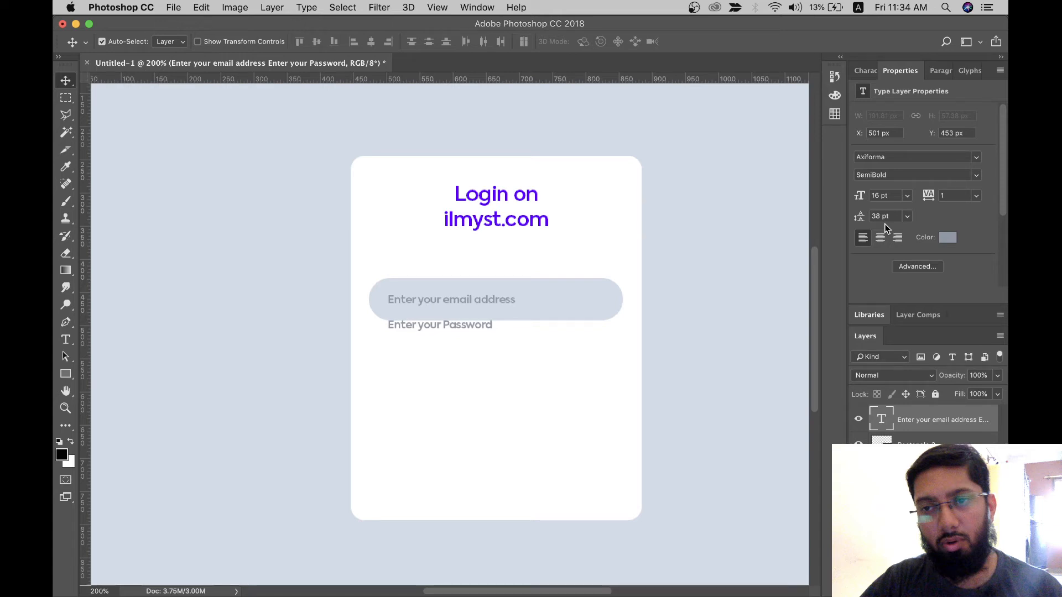
Set the placeholder text's leading to 81 pt and duplicate the pill-shaped field behind "Enter your Password", with the pair starting at Y 419 px.
click(607, 303)
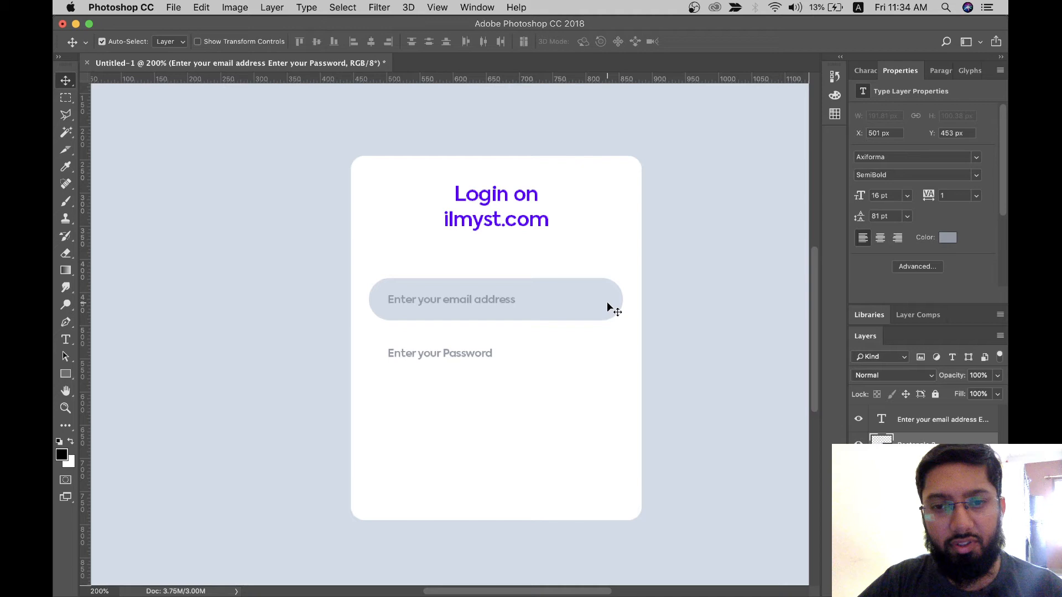
key(a)
click(606, 299)
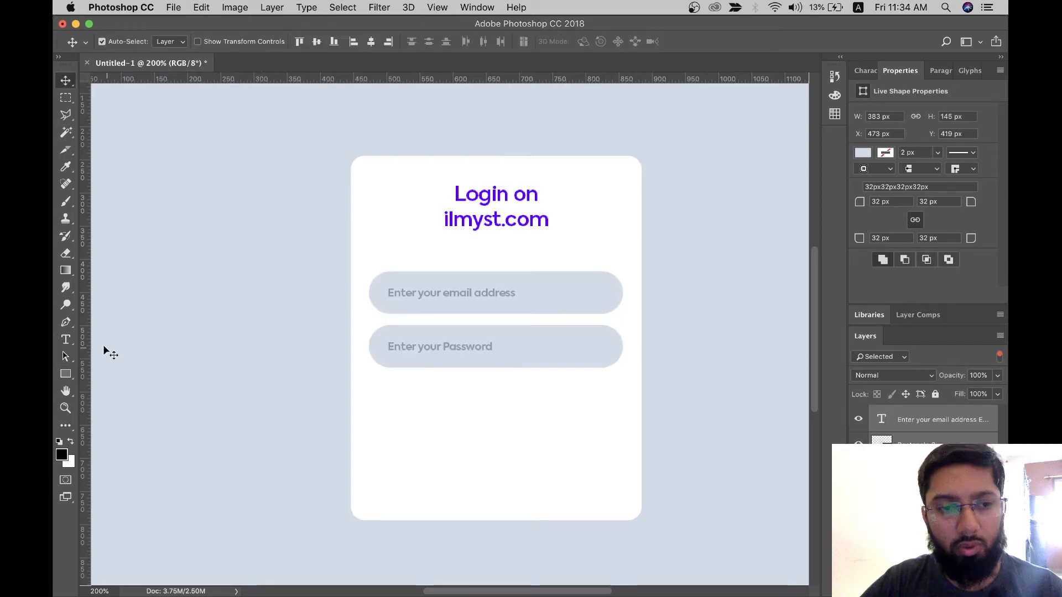
Add a violet, right-aligned 16 pt text layer reading "forgot password?" just below the right end of the password field.
key(t)
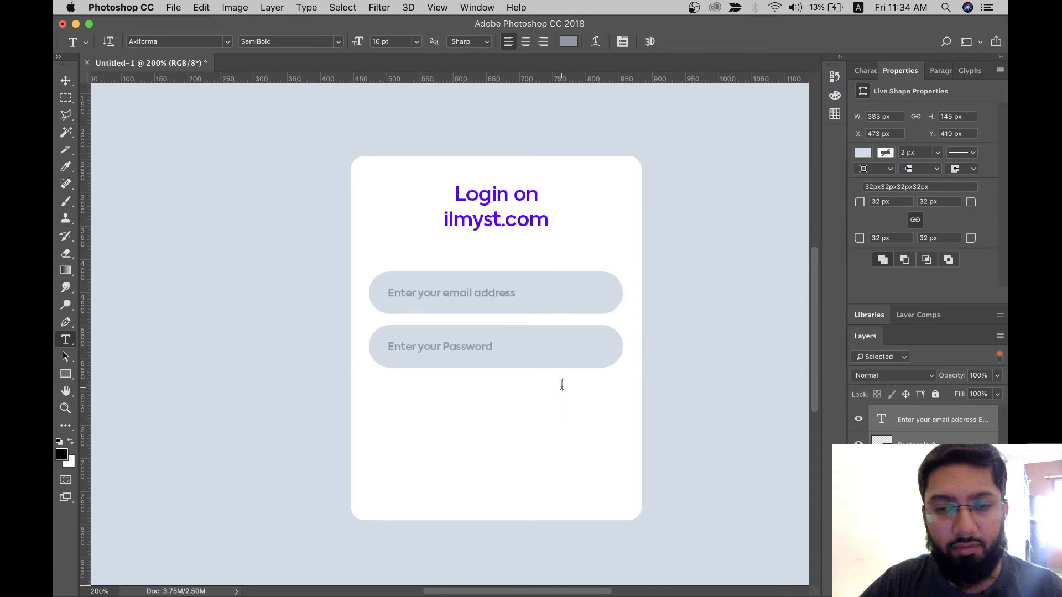
click(561, 385)
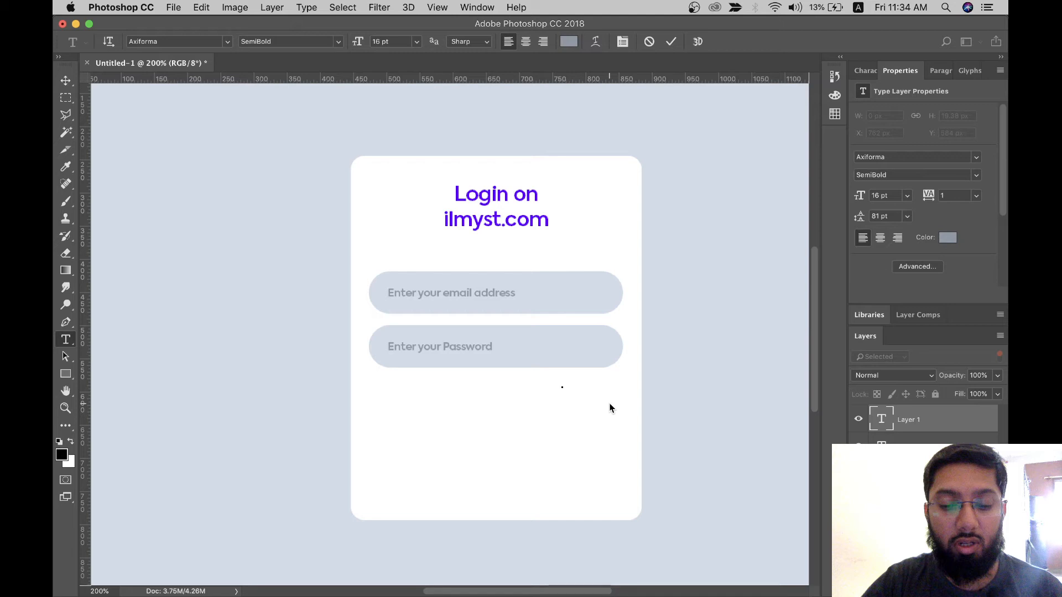
text(forgot password?)
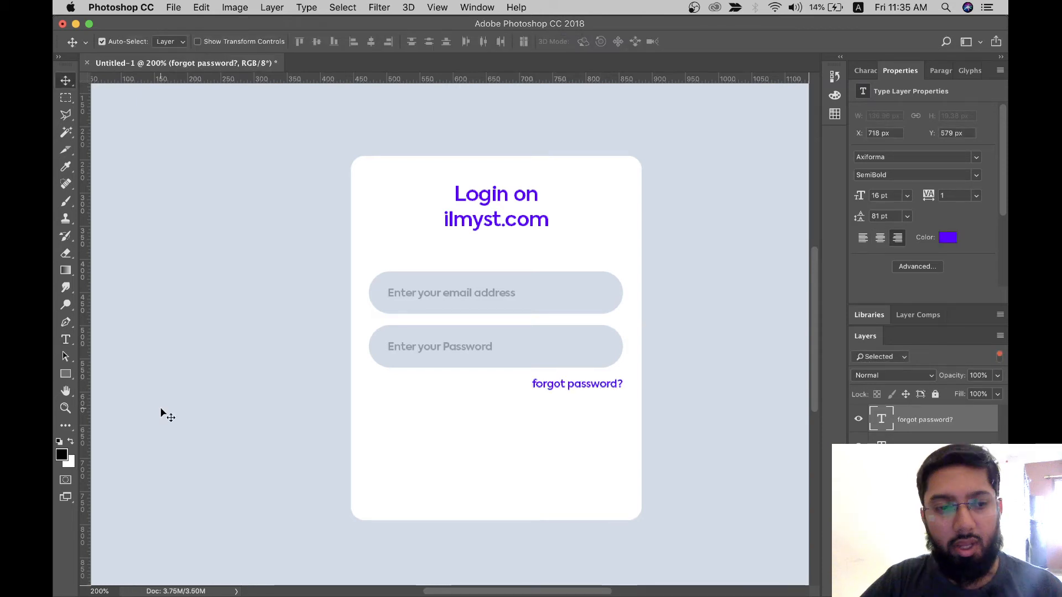
Copy the password field's pill to a separate shape layer about 125 px lower, beneath the "forgot password?" text.
key(a)
click(549, 360)
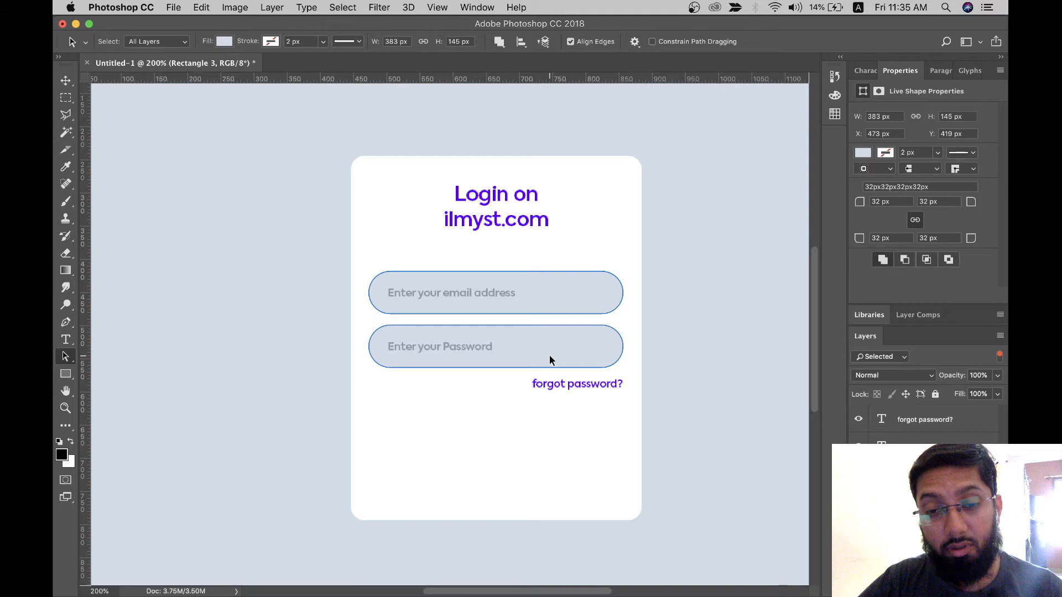
key(v)
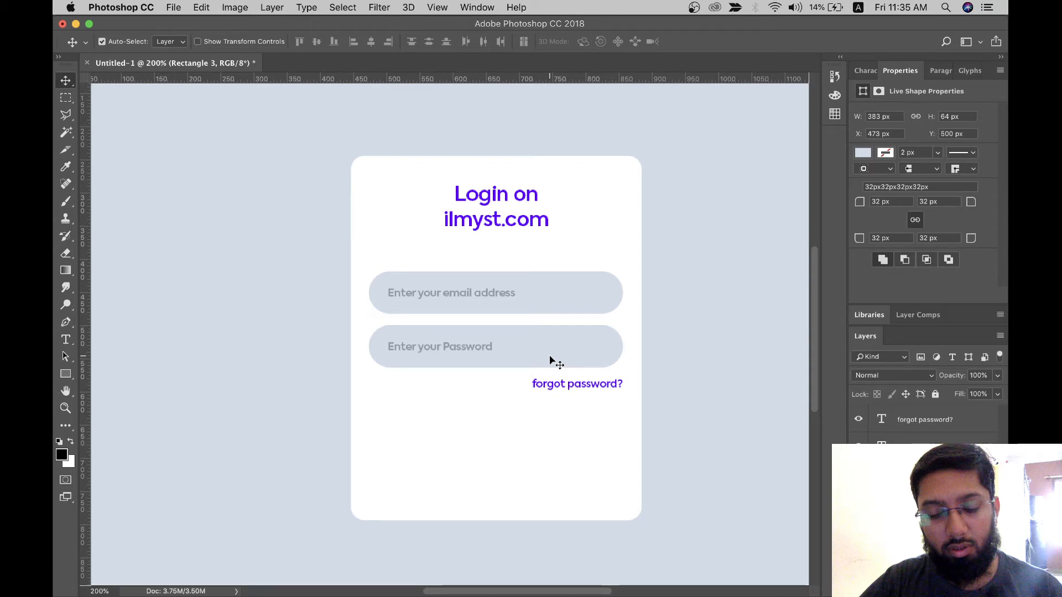
drag(550, 355, 556, 437)
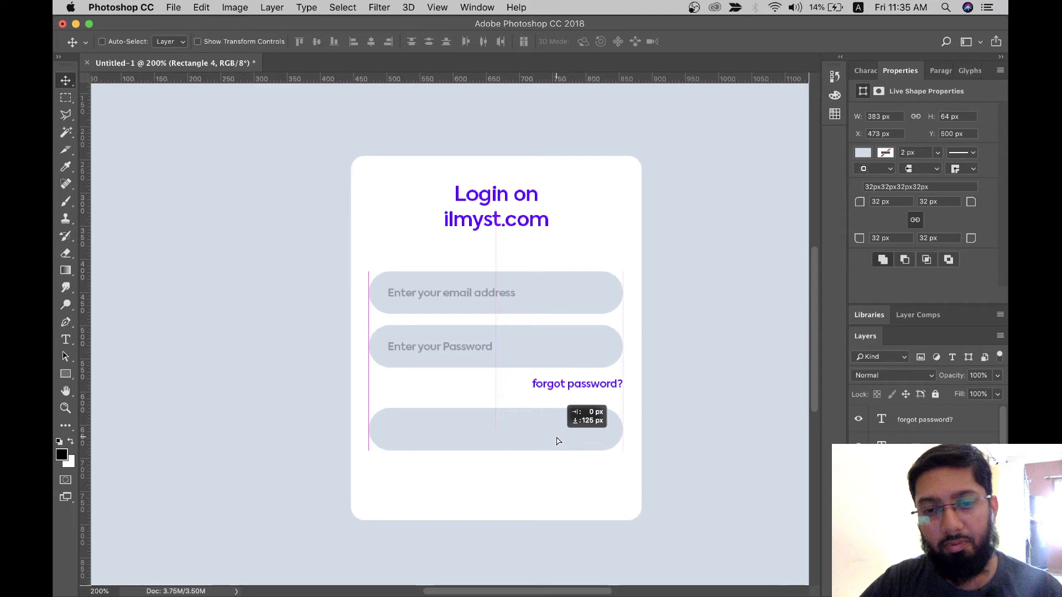
drag(558, 441, 557, 441)
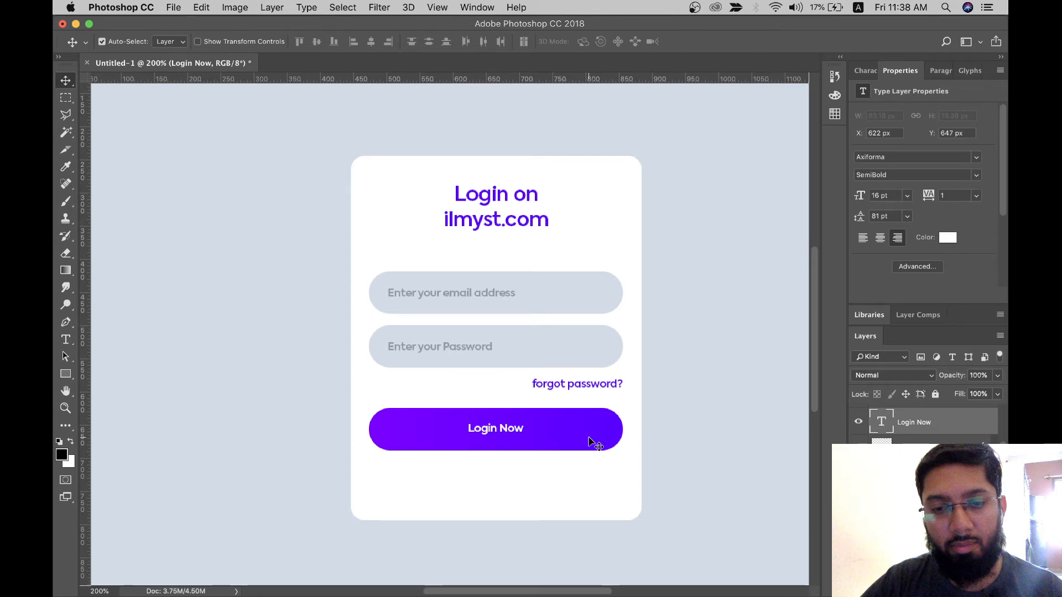
Enlarge the white "Login Now" button text to 20 pt.
key(super+shift+period)
key(super+shift+period)
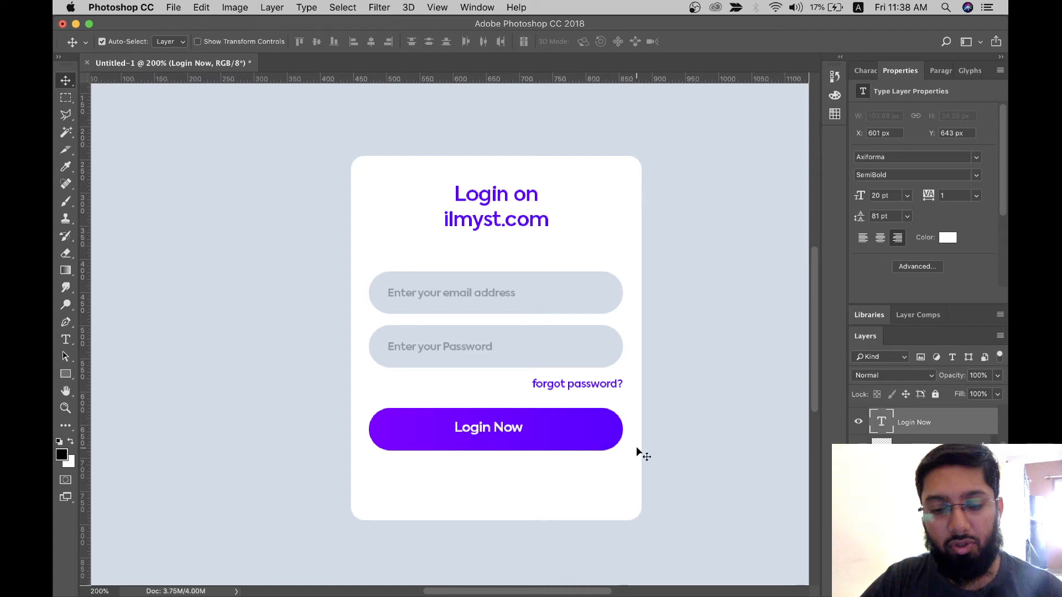